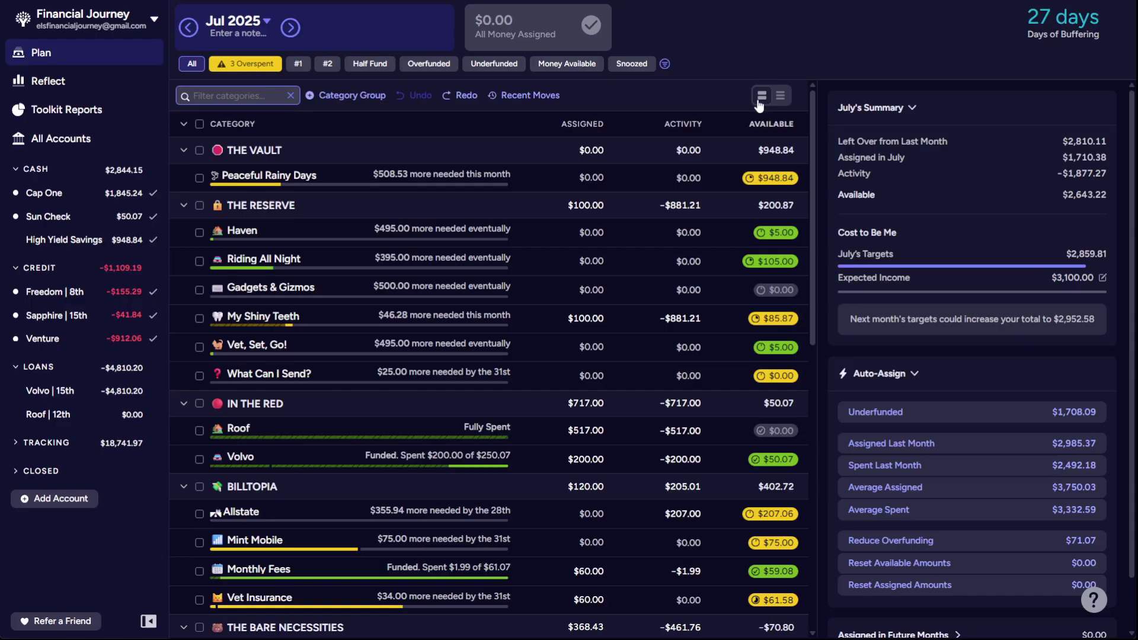
Hide the Roof category in the IN THE RED group.
click(199, 430)
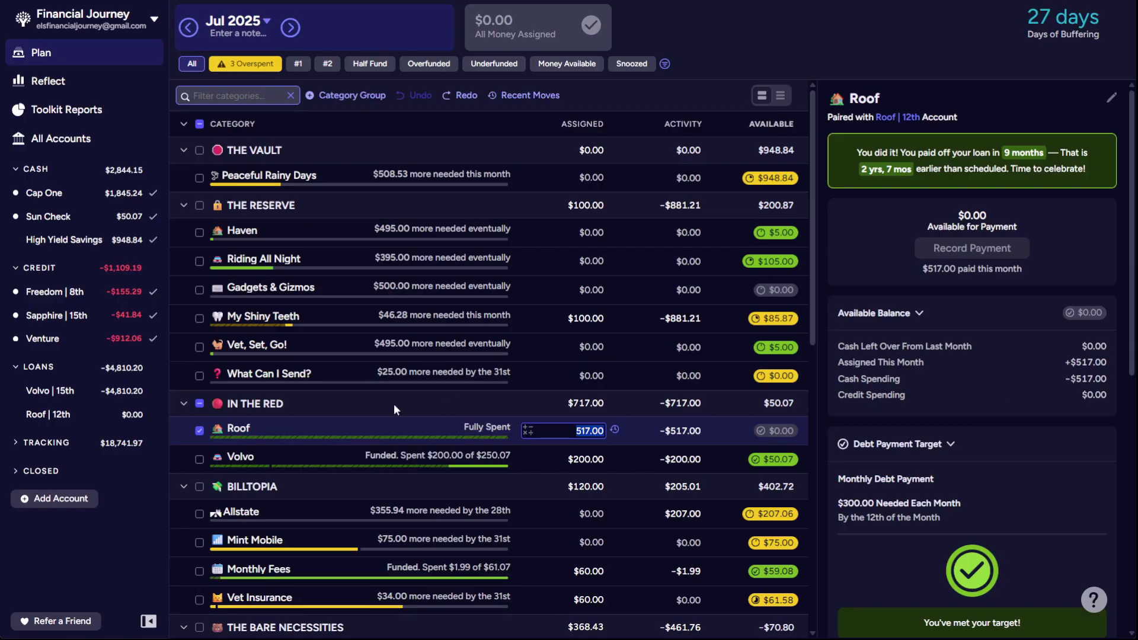
click(231, 432)
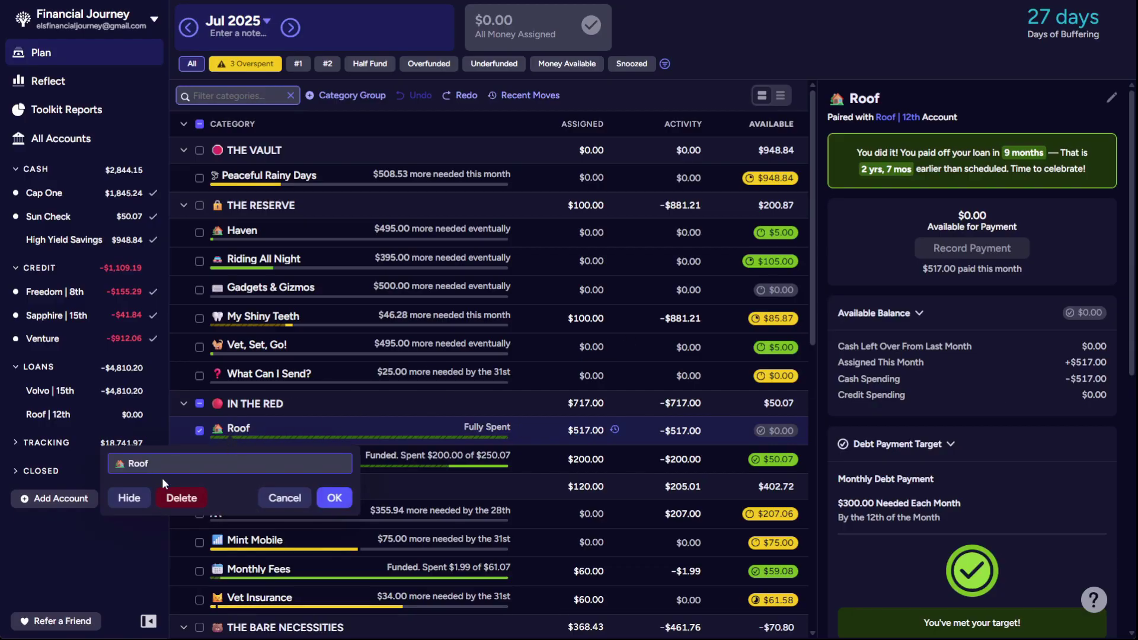
click(123, 500)
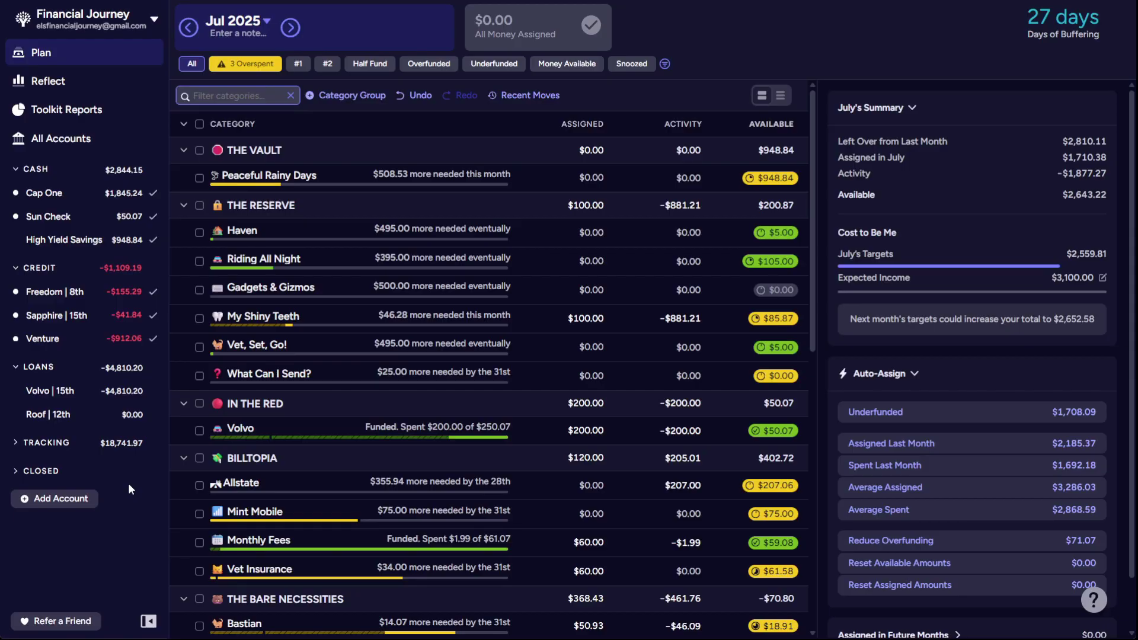
Review the Roof | 12th loan's progress and account activity, and close the account.
click(53, 415)
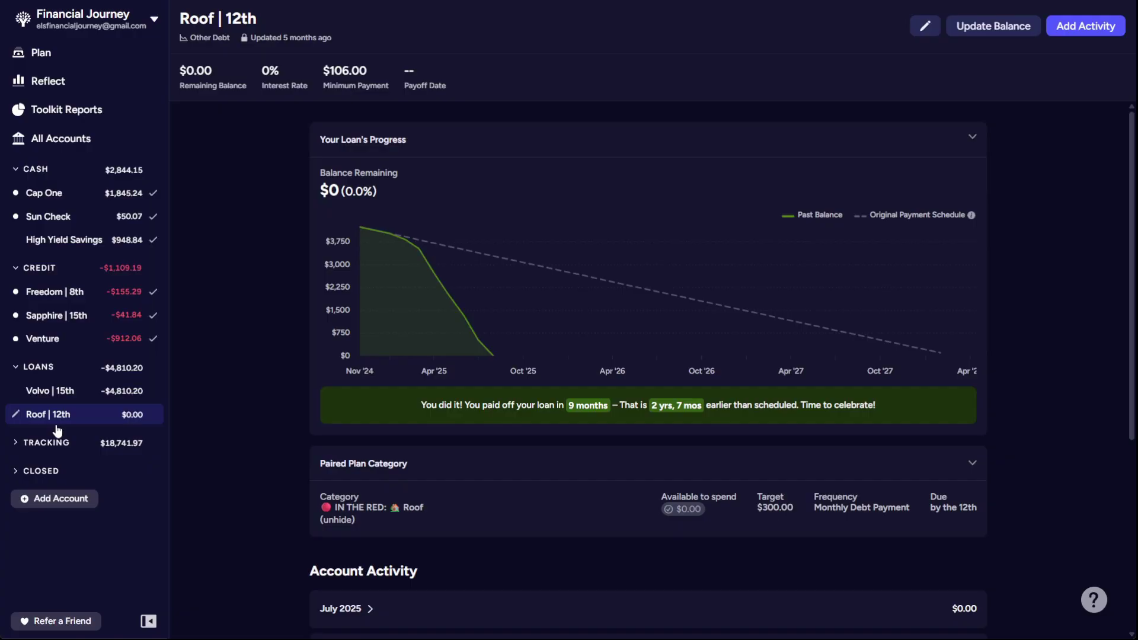
mouse_move(463, 341)
scroll(256, 321, down, 5)
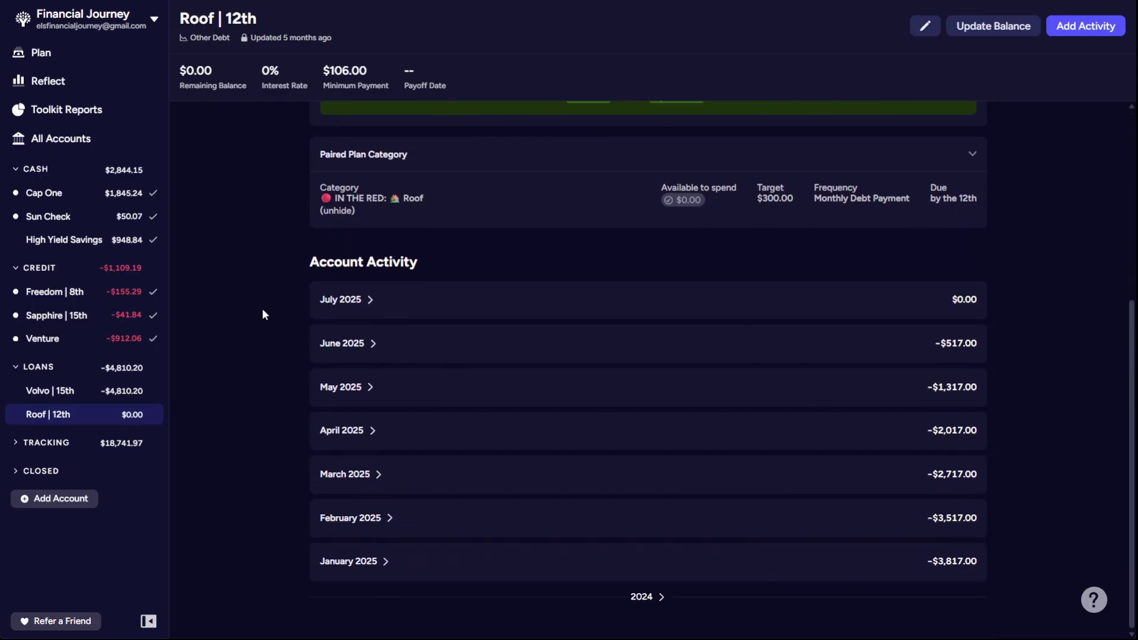
scroll(293, 291, up, 5)
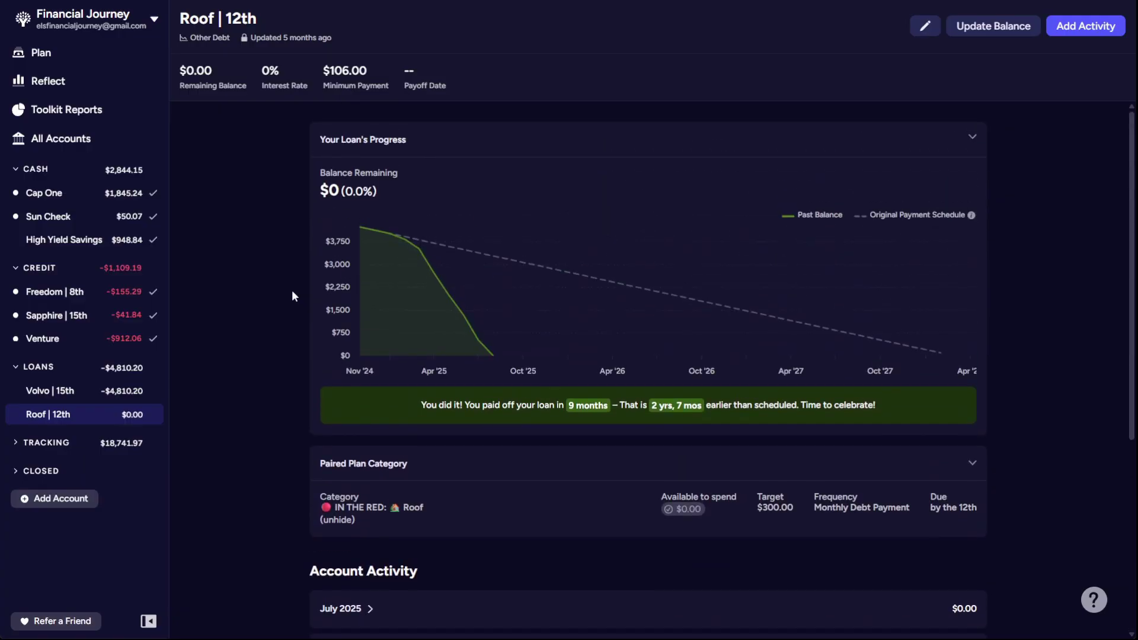
click(72, 414)
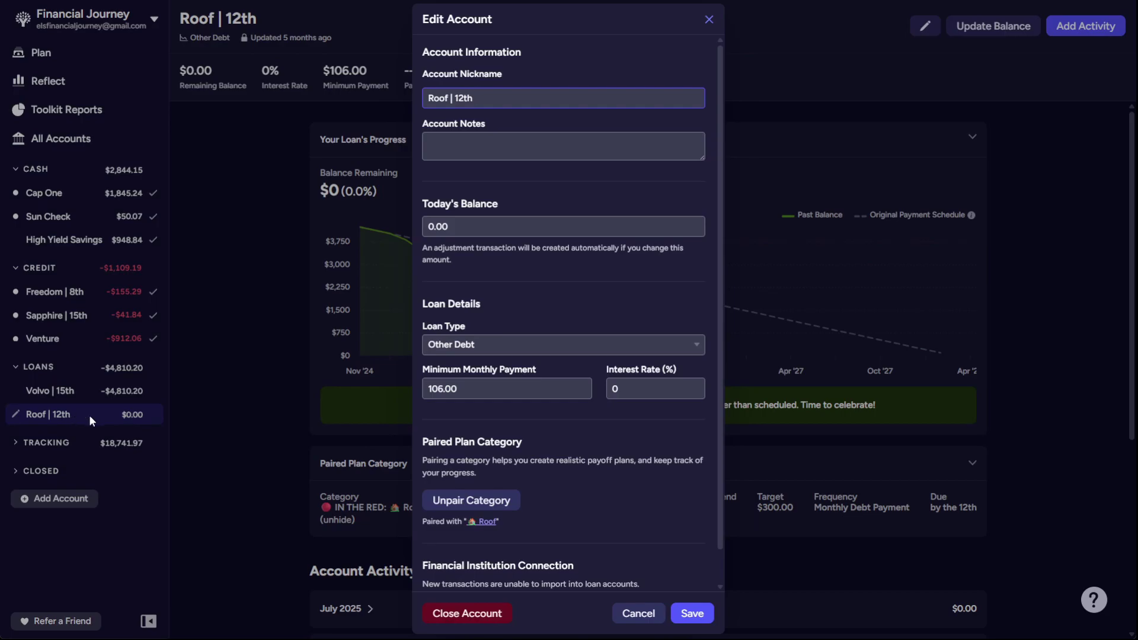
click(468, 615)
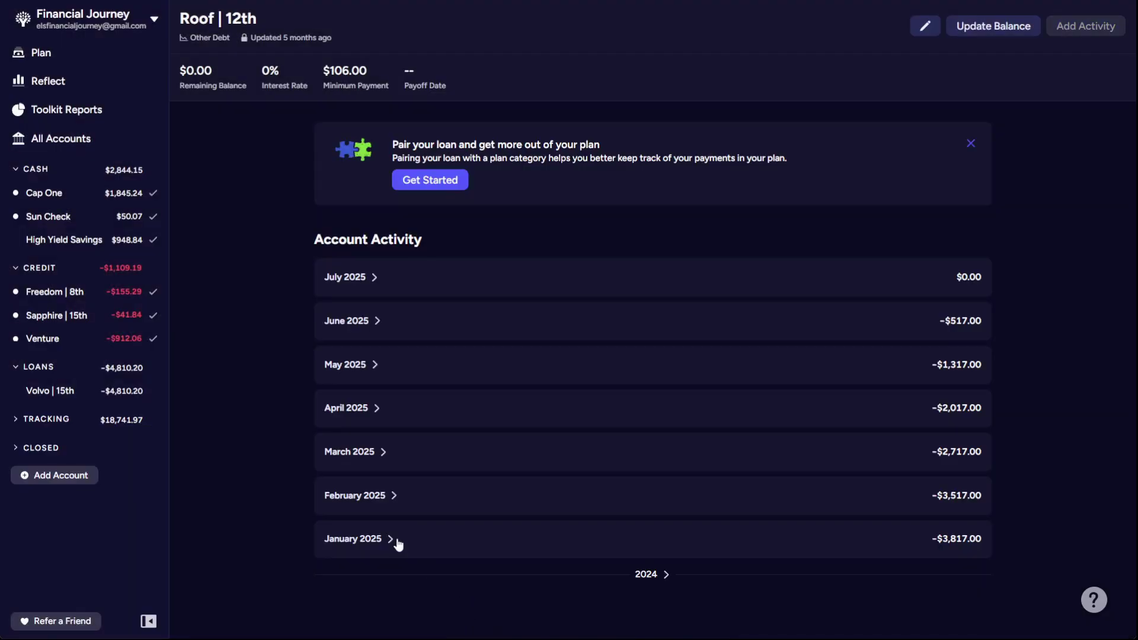
Set the July 2025 interest charge of the Volvo | 15th loan to 11.30.
click(53, 391)
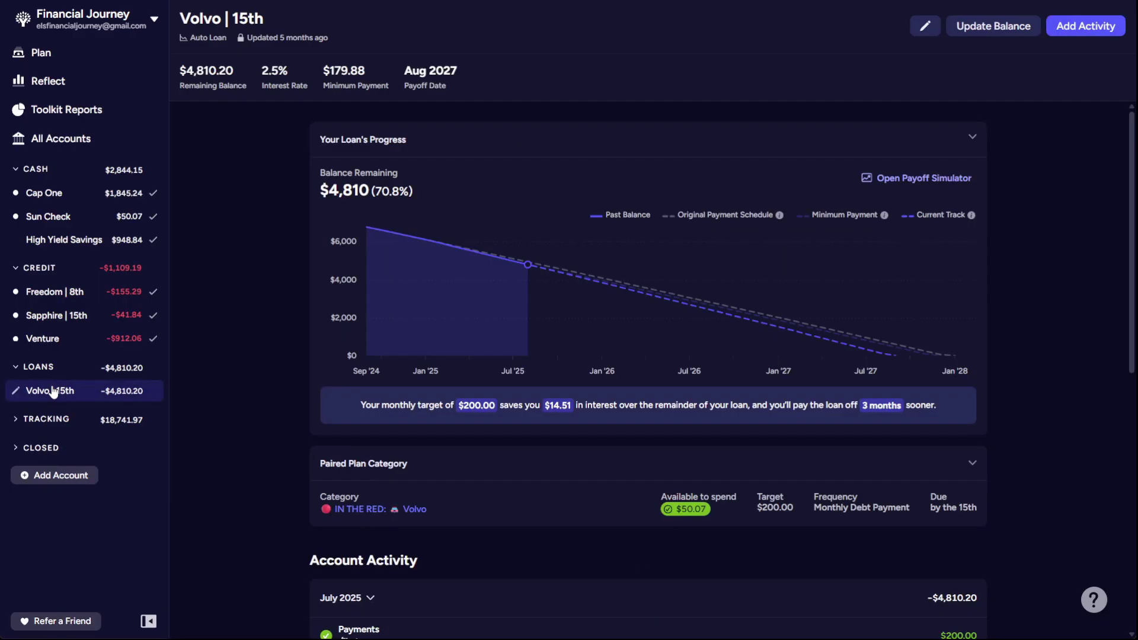
scroll(908, 428, down, 4)
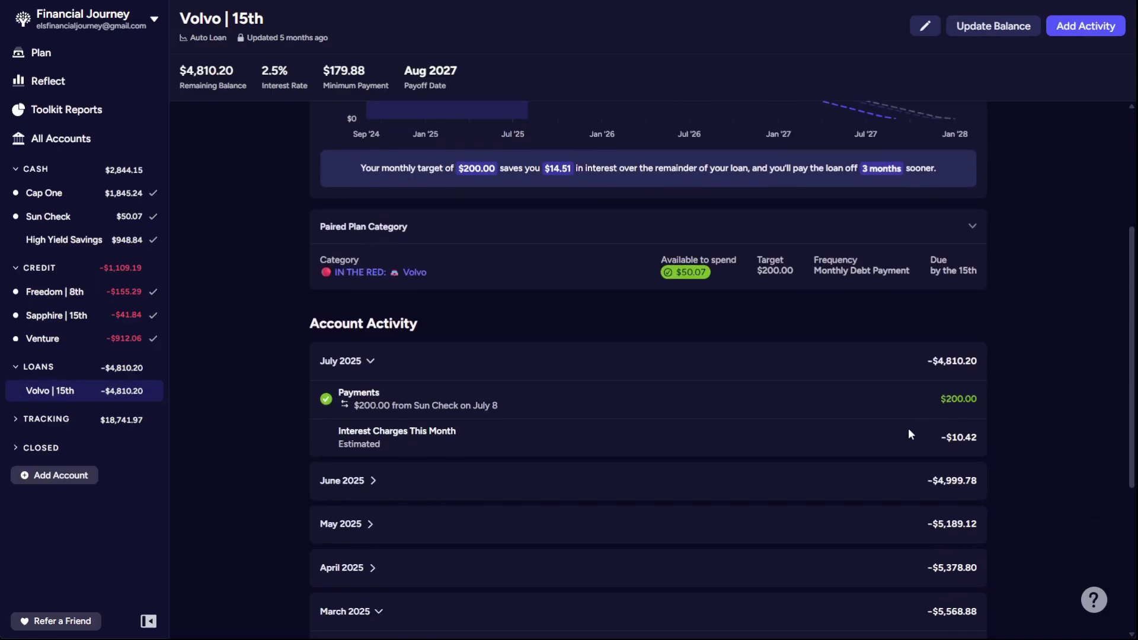
click(961, 437)
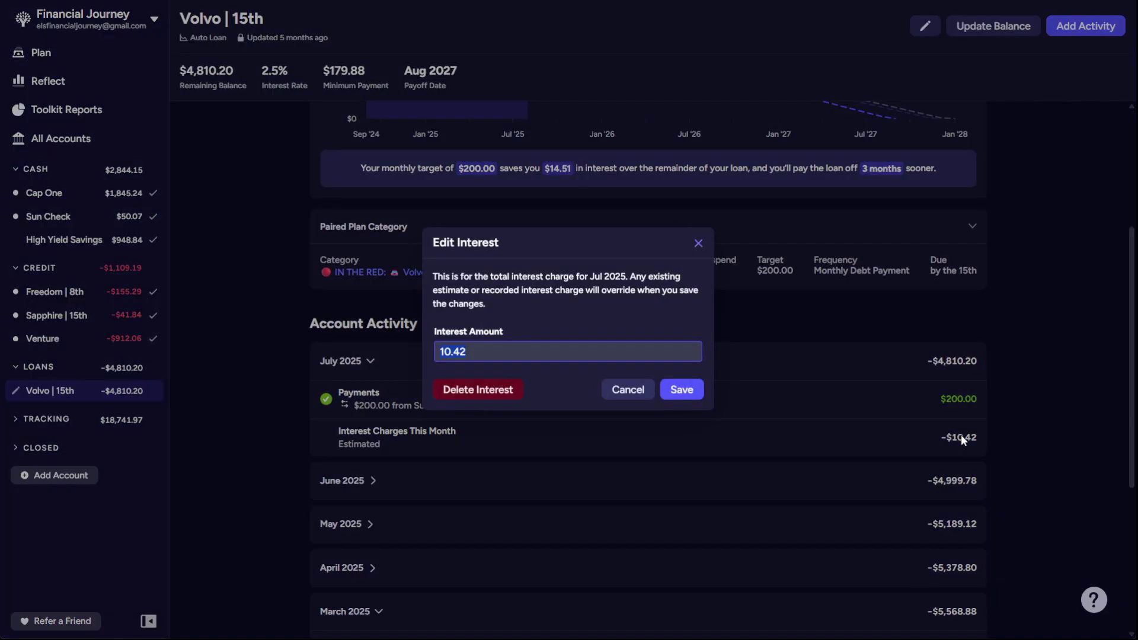
text(11.30)
click(685, 390)
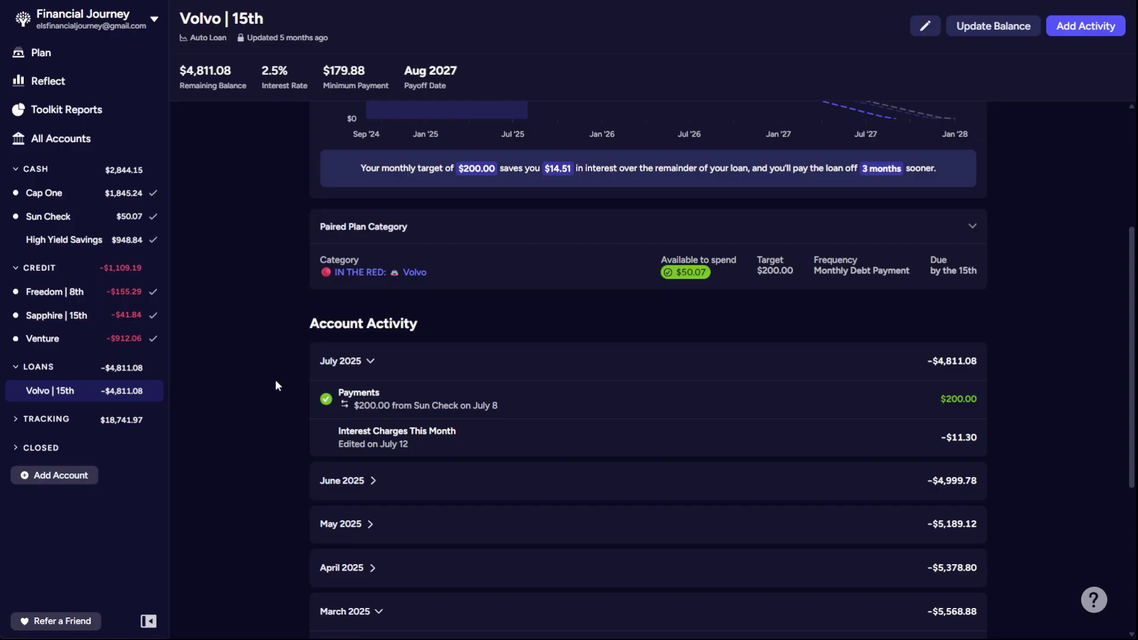
Approve the HSA transfer, the Roof | 12th payment and the $227.00 Sister 2 inflow in the Cap One account.
click(89, 195)
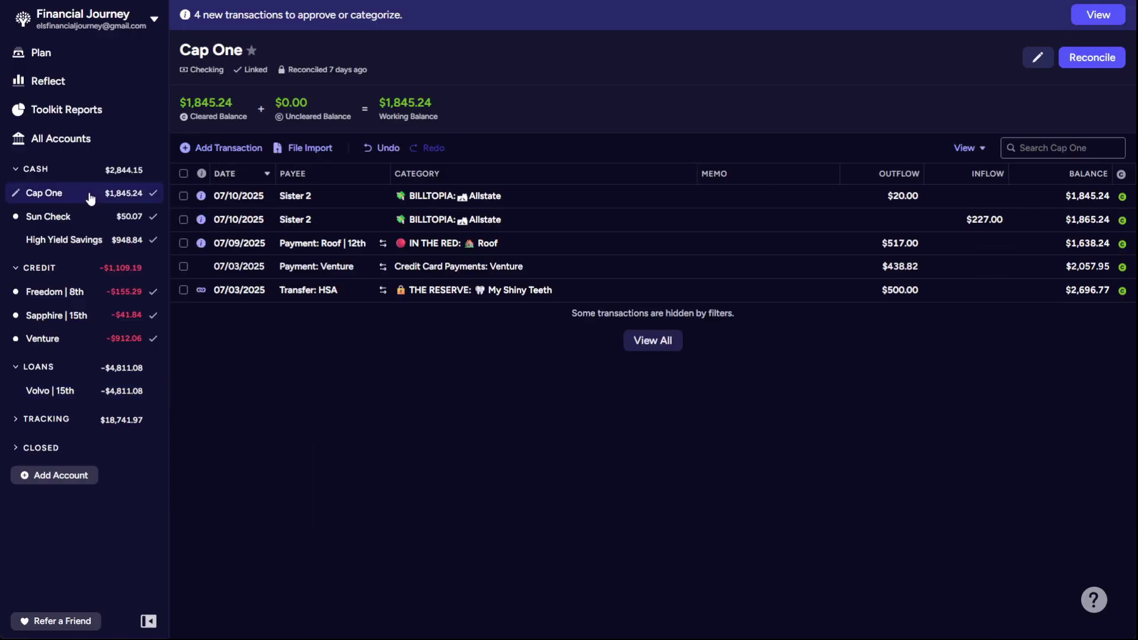
click(201, 290)
click(232, 390)
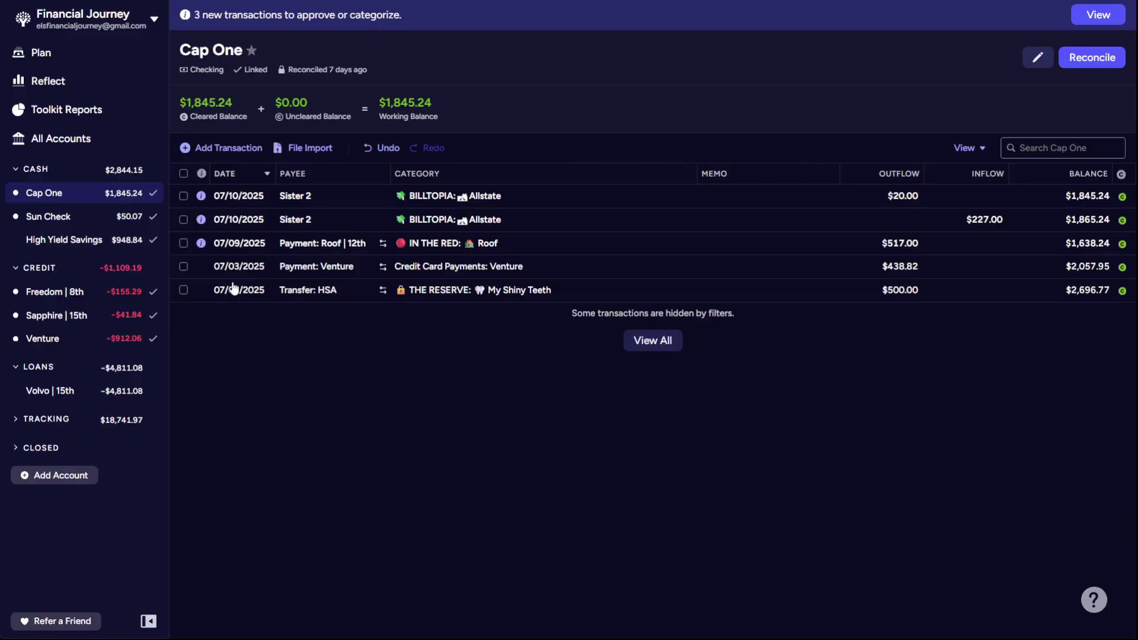
click(201, 243)
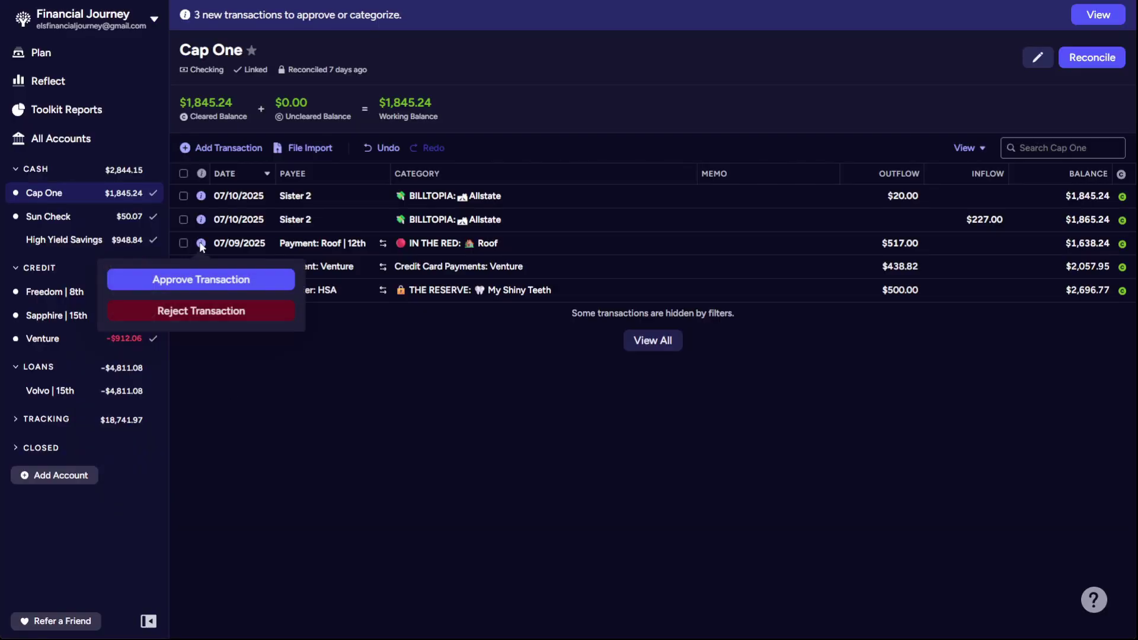
click(215, 282)
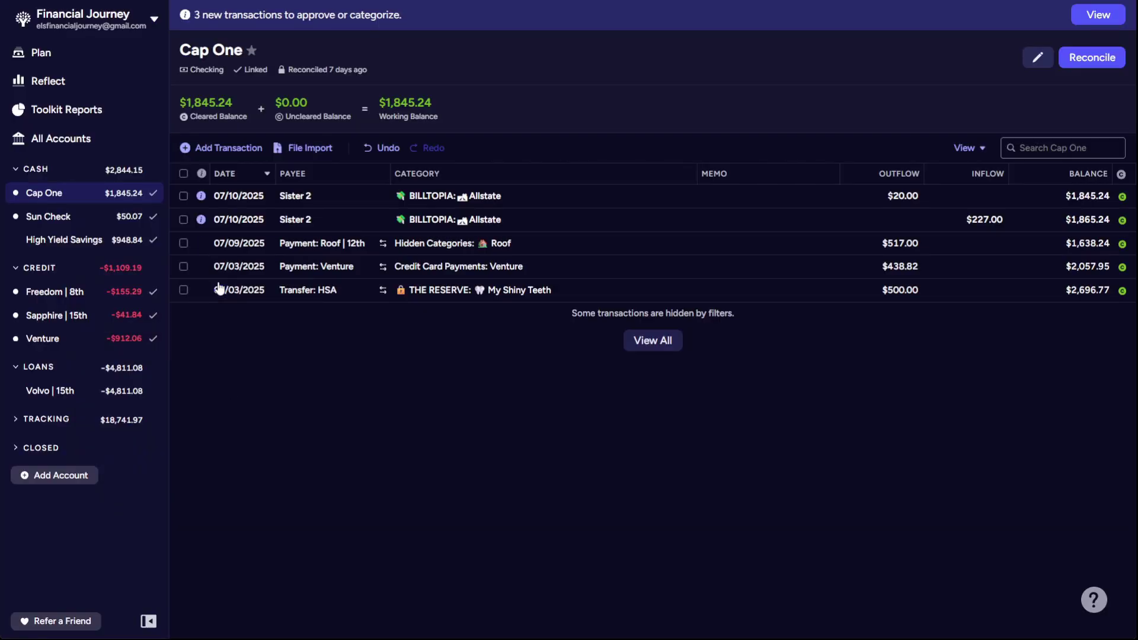
click(202, 220)
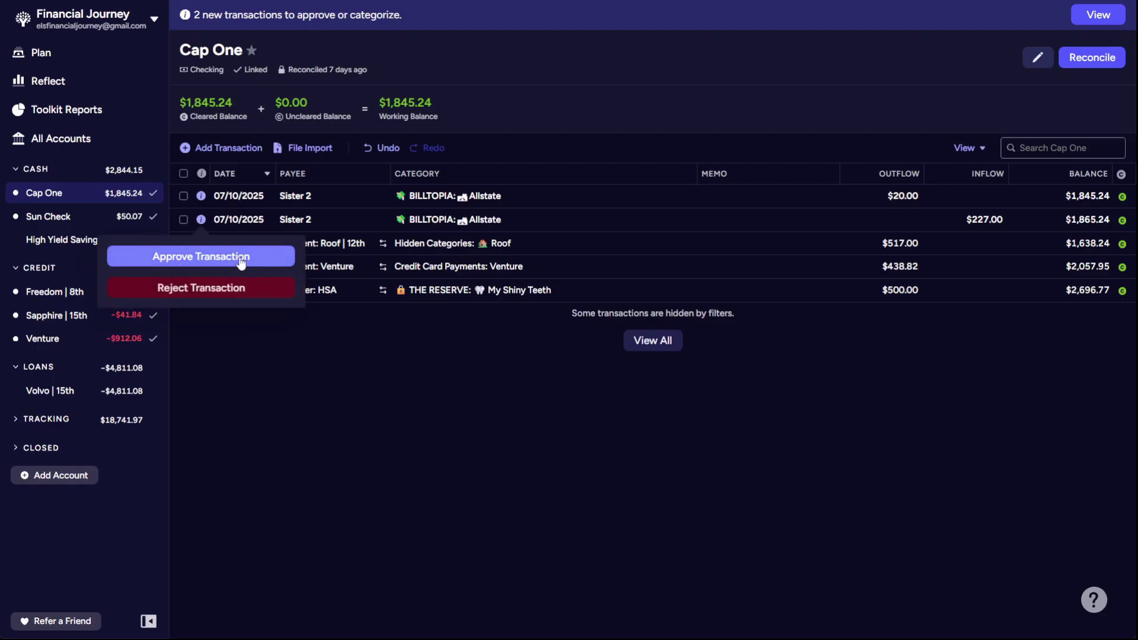
click(216, 257)
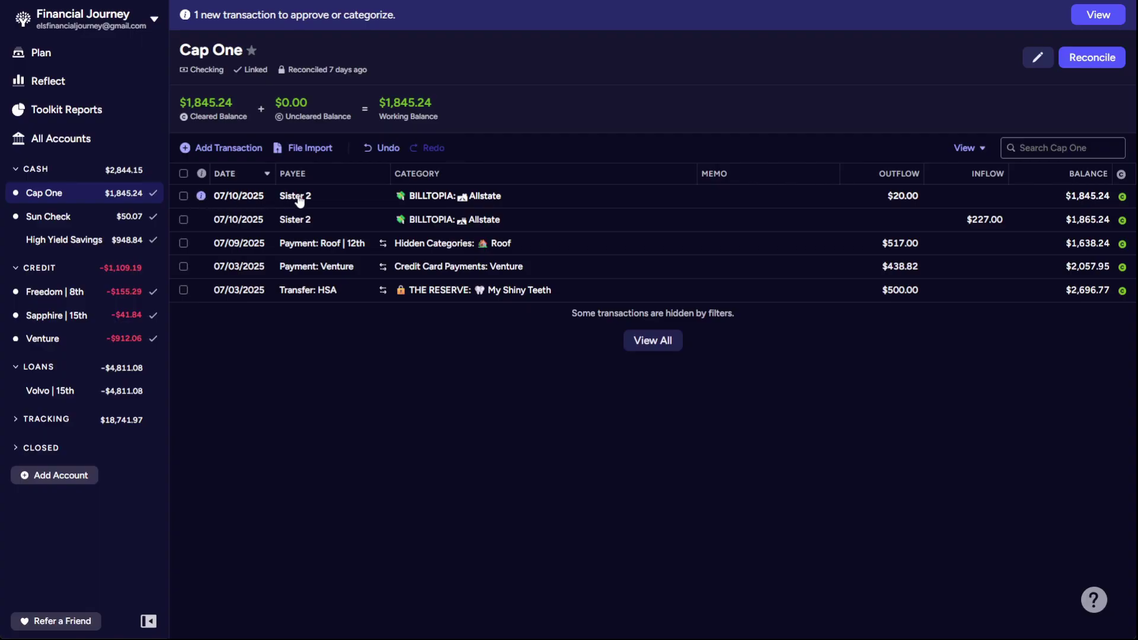
Recategorize the $20.00 Sister 2 outflow as Groceries 1st Half and approve it.
click(474, 194)
click(474, 194)
text(gr)
click(506, 272)
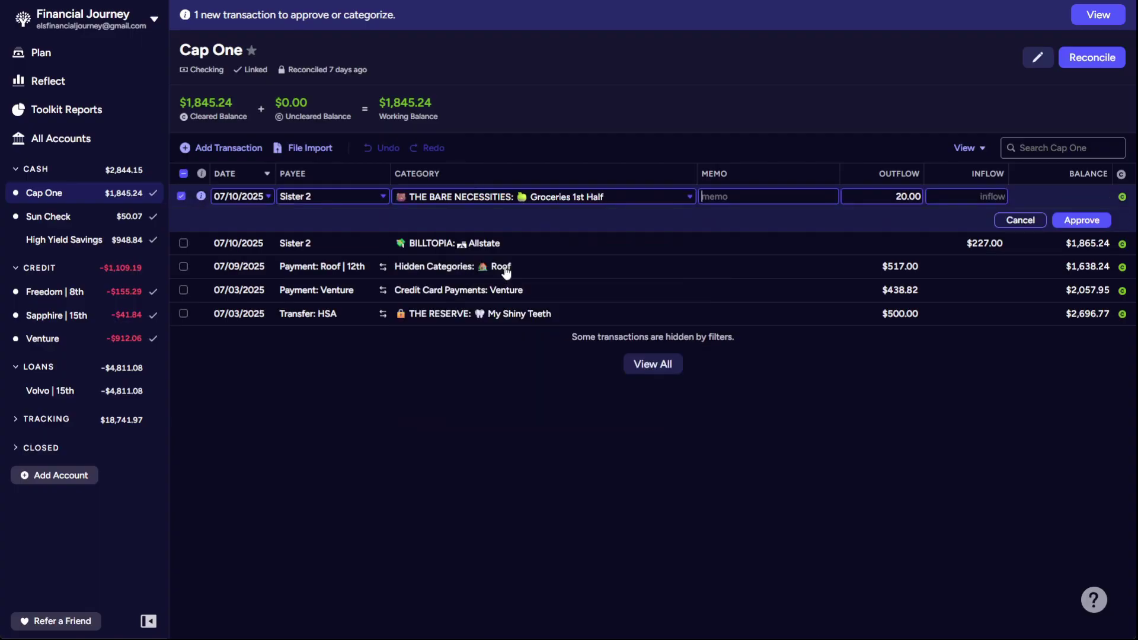
click(1080, 221)
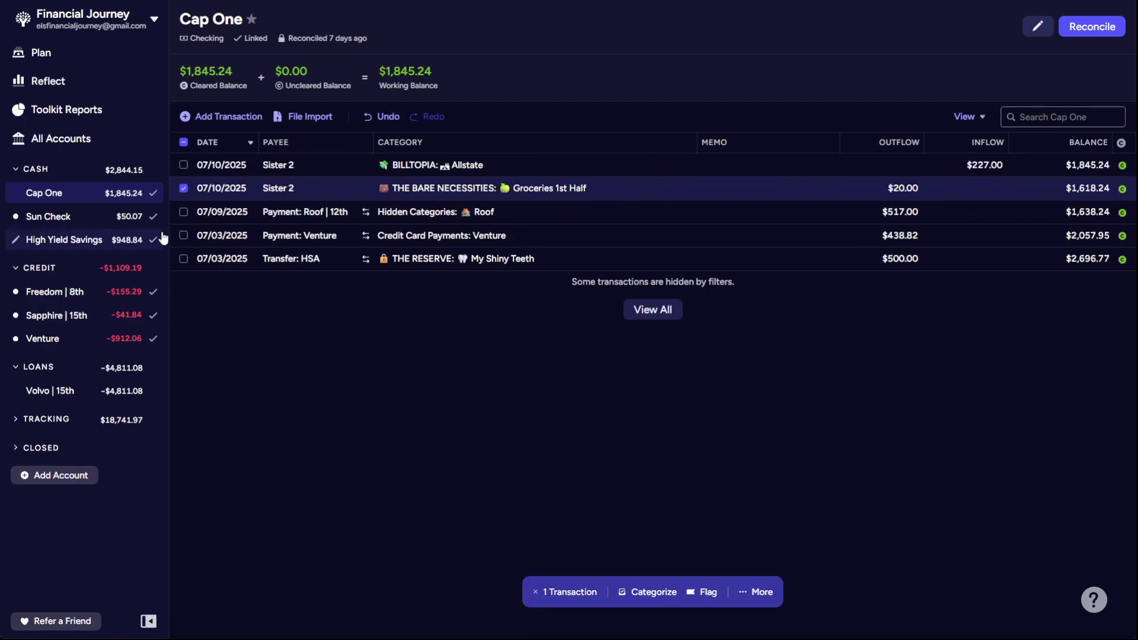
Deselect the grocery transaction and reconcile the Cap One account with its recent bank balance.
click(185, 188)
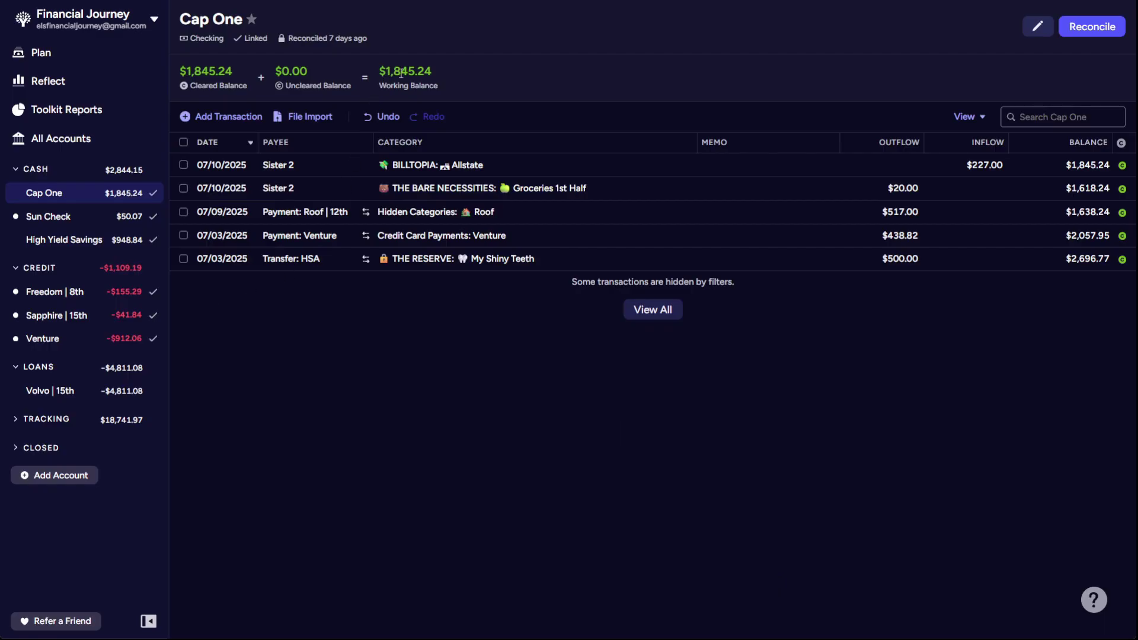
click(1084, 38)
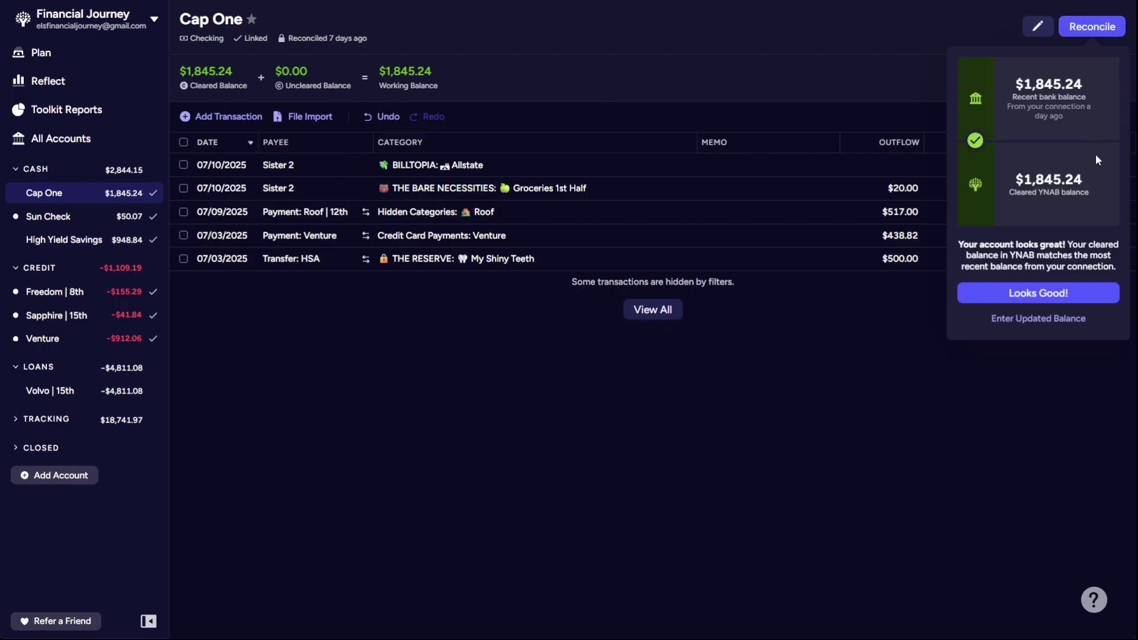
click(1037, 294)
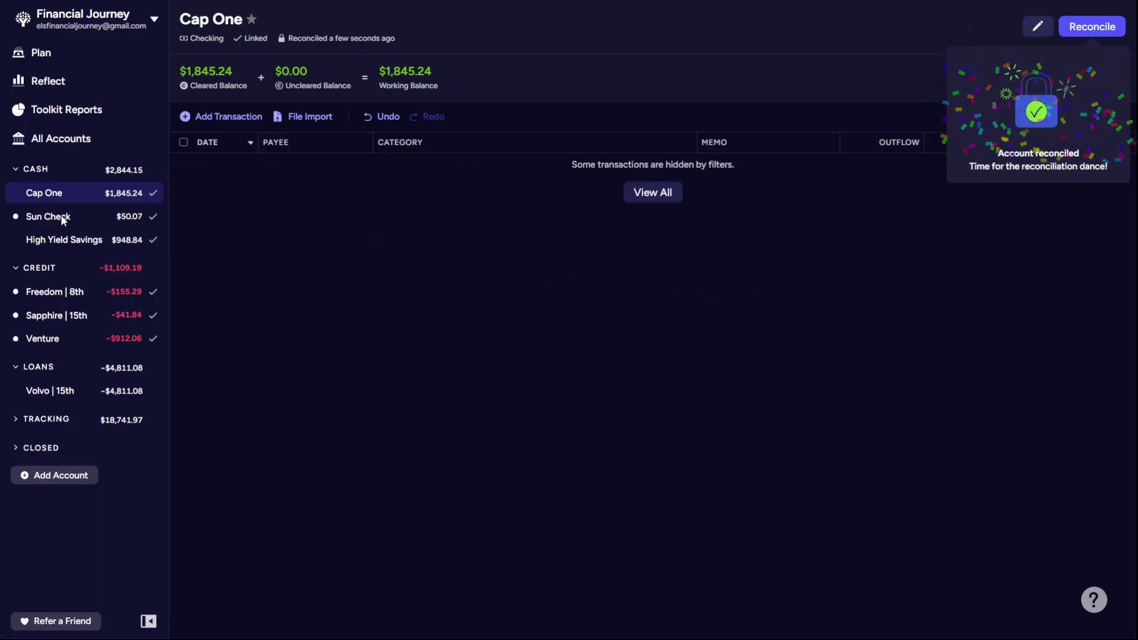
Approve the $200.00 Volvo | 15th payment in the Sun Check account and reconcile that account.
click(95, 224)
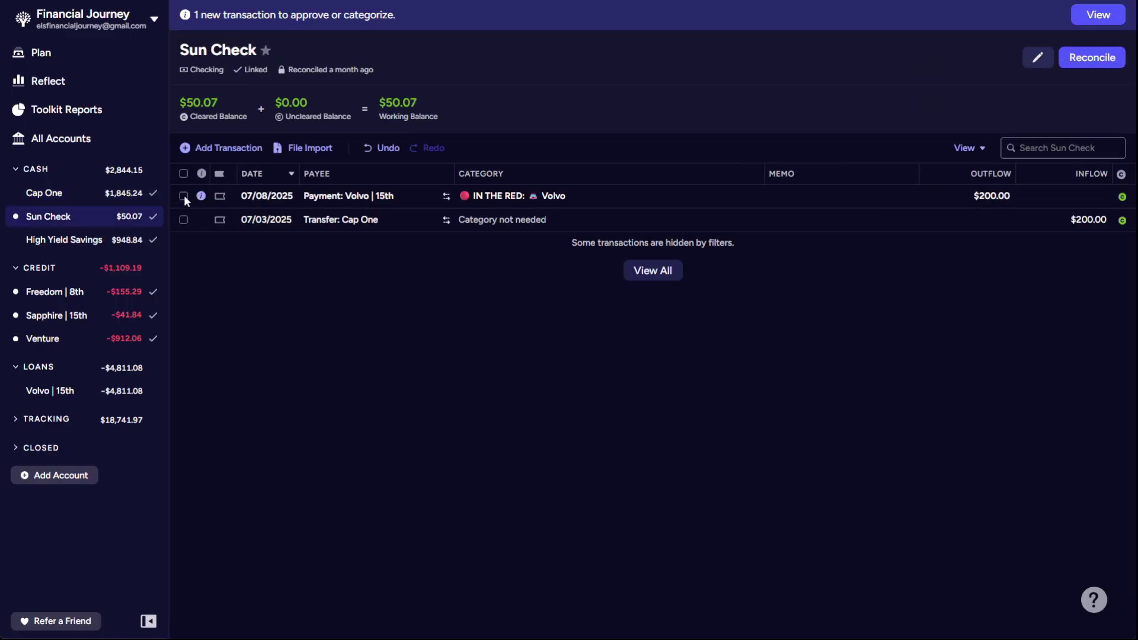
click(201, 196)
click(201, 197)
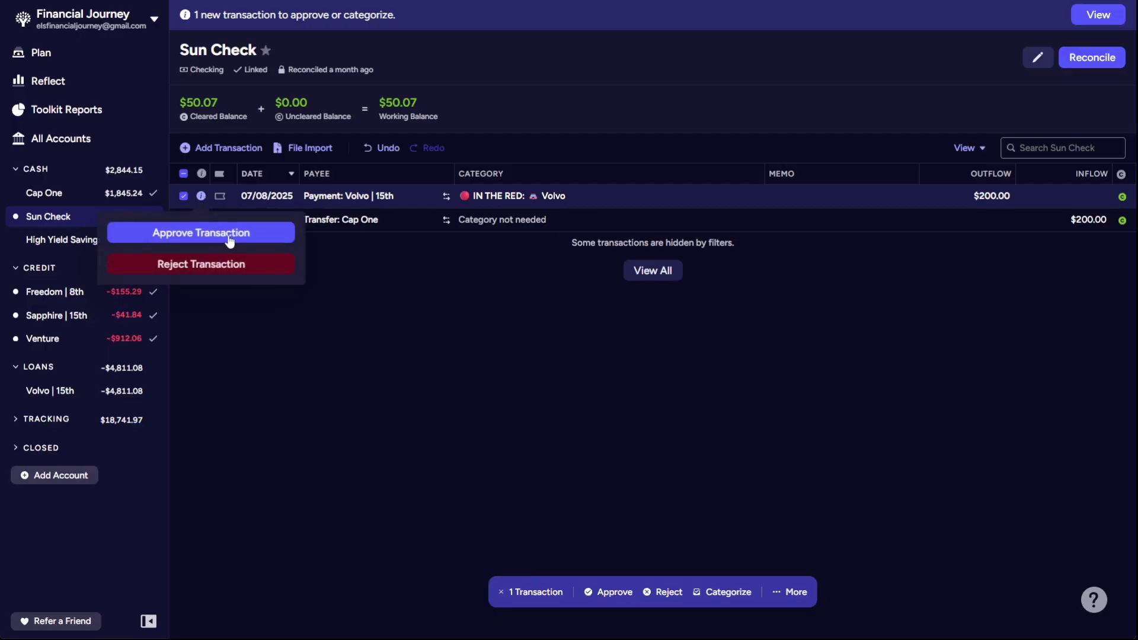
click(236, 232)
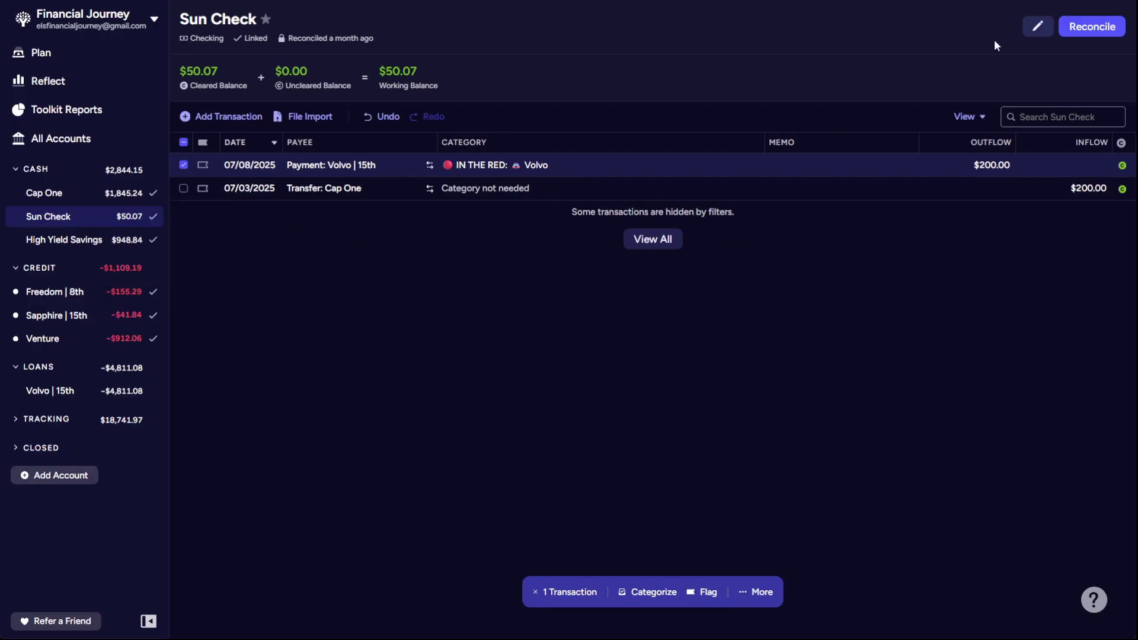
click(1087, 25)
click(1037, 296)
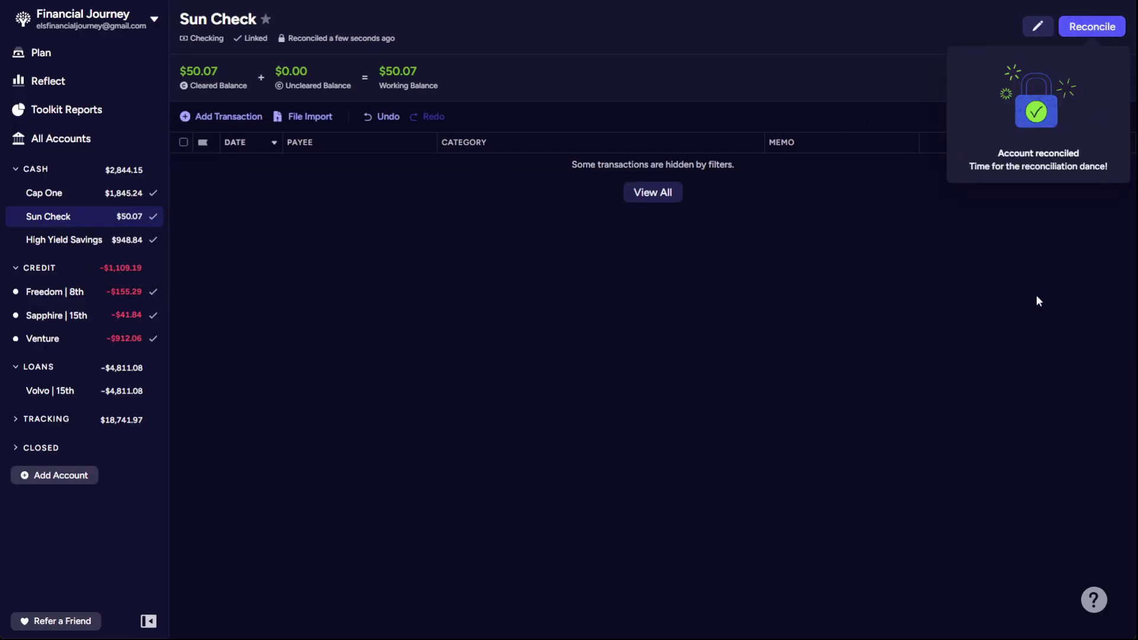
Reconcile the High Yield Savings account with its recent bank balance.
click(79, 243)
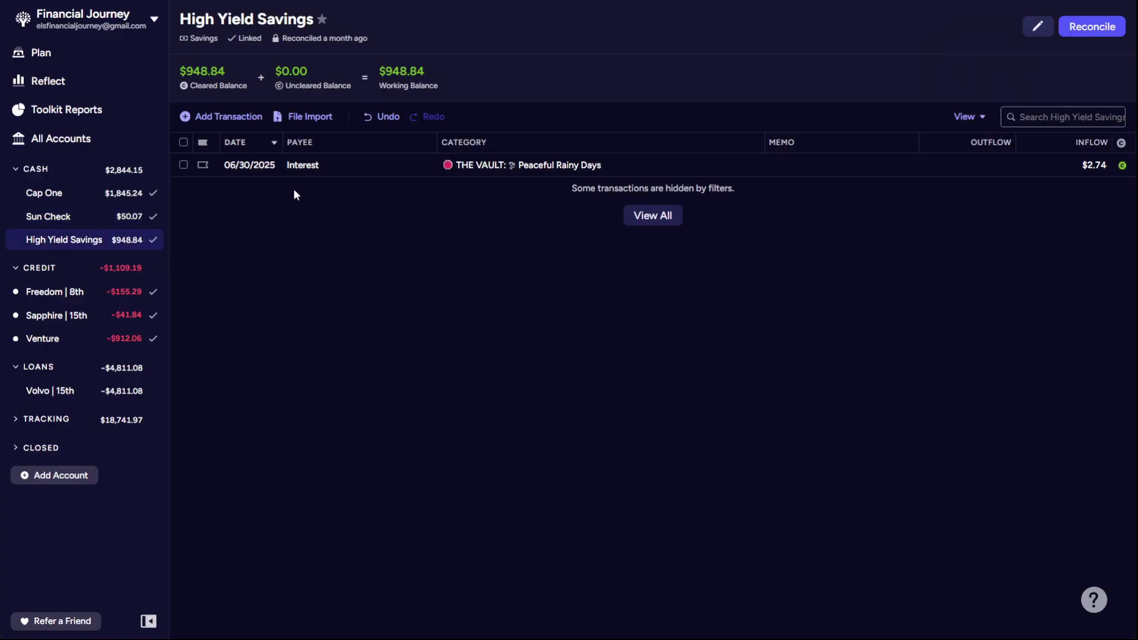
click(1091, 27)
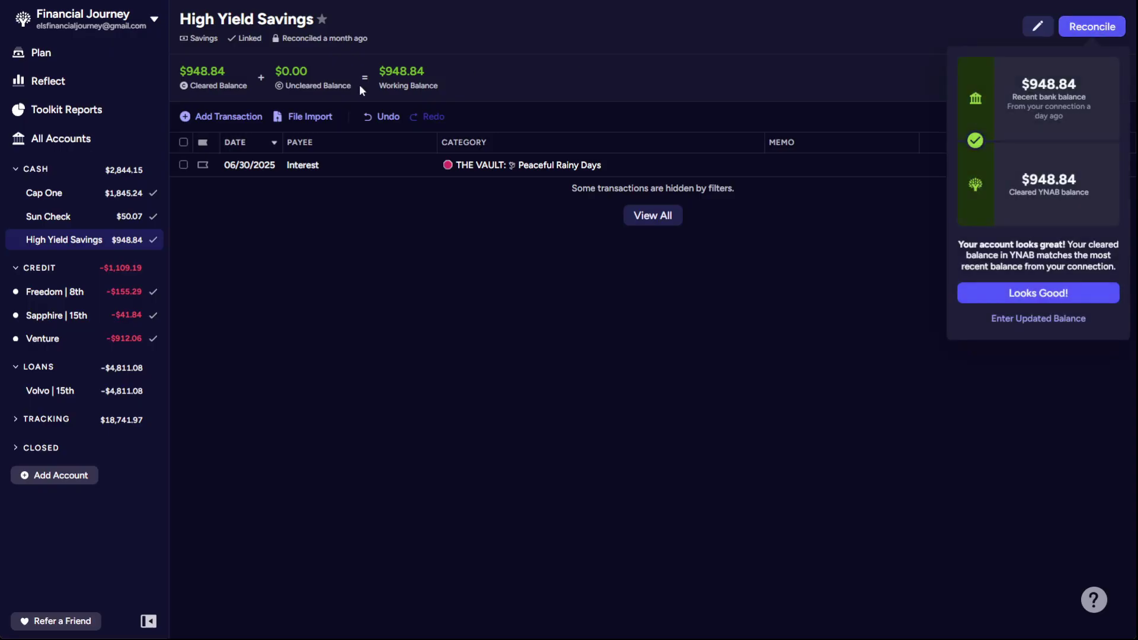
click(970, 293)
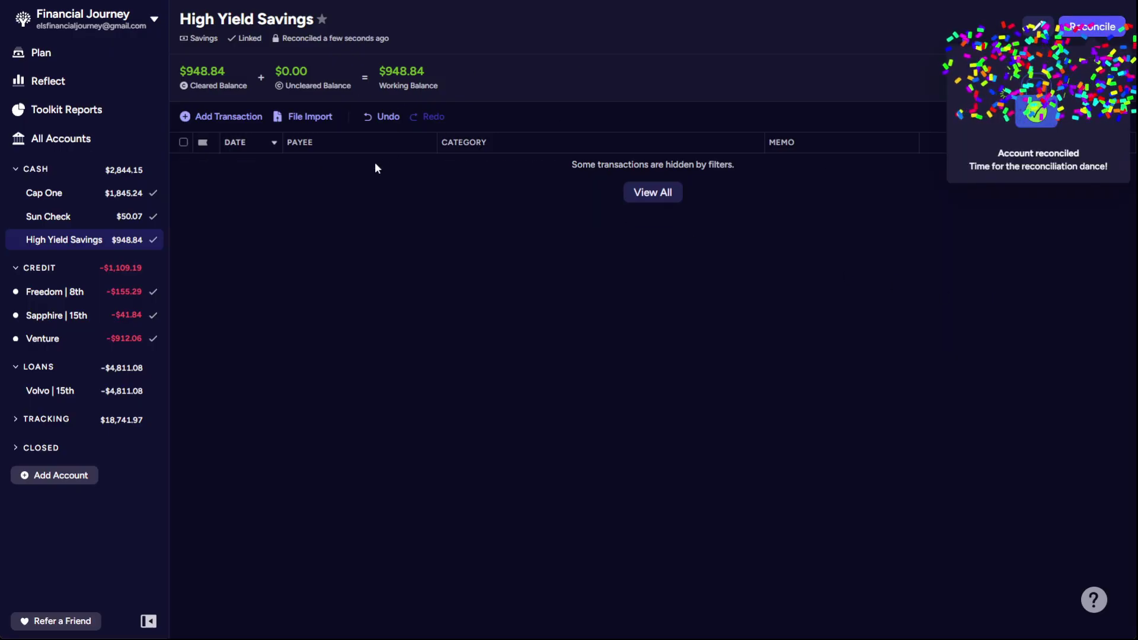
Approve the $46.09 Chewy transaction in the Freedom | 8th credit card account.
click(73, 295)
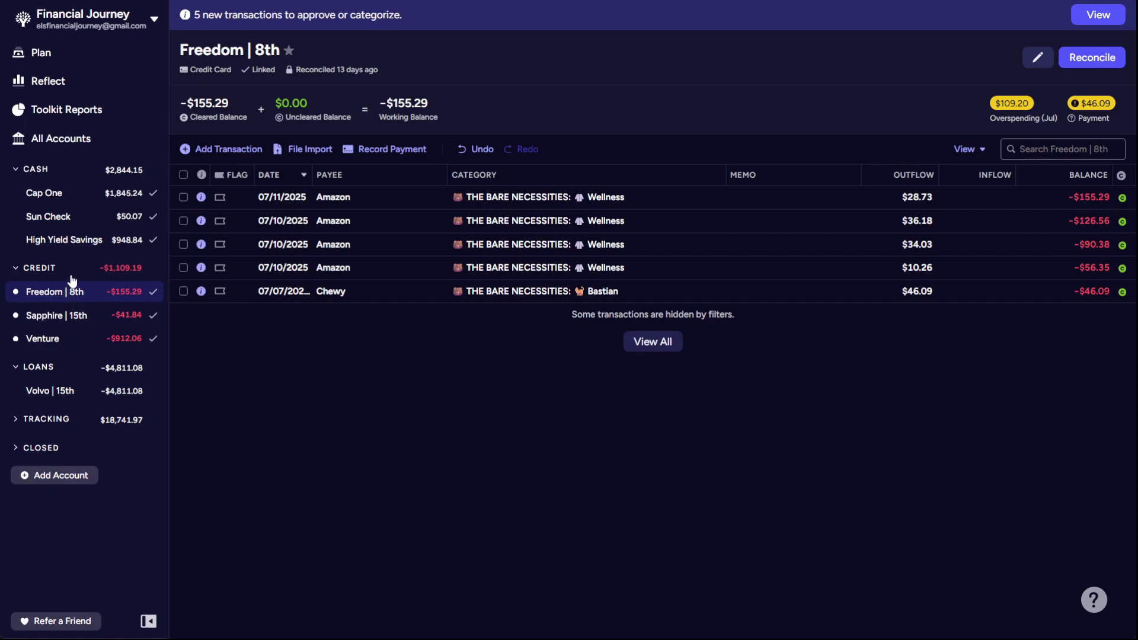
mouse_move(151, 339)
click(183, 291)
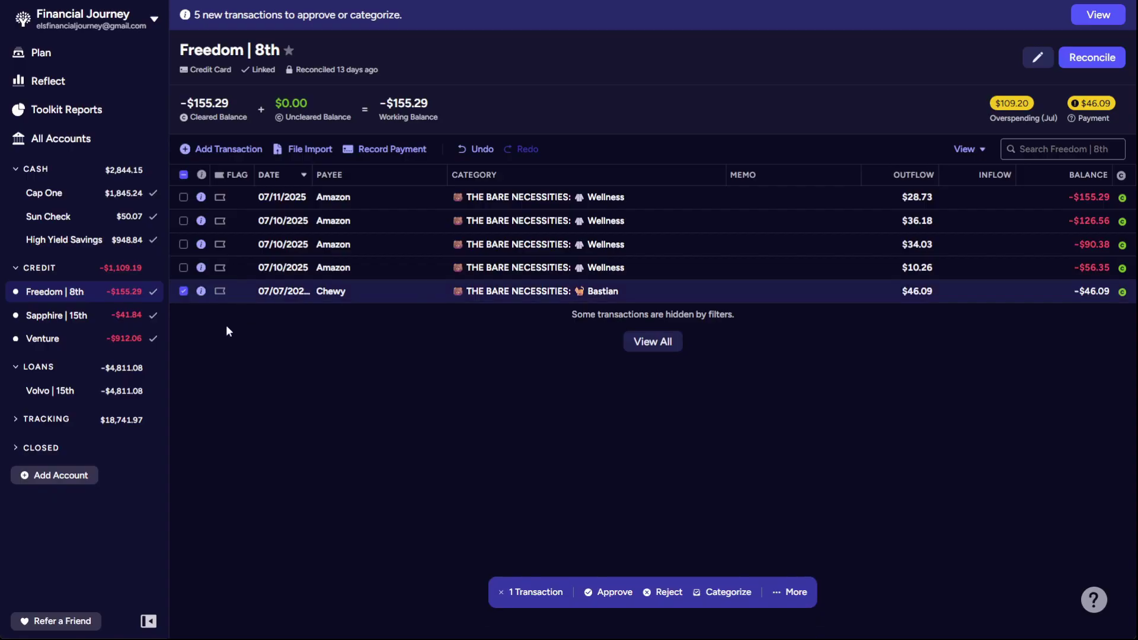
click(202, 293)
click(237, 325)
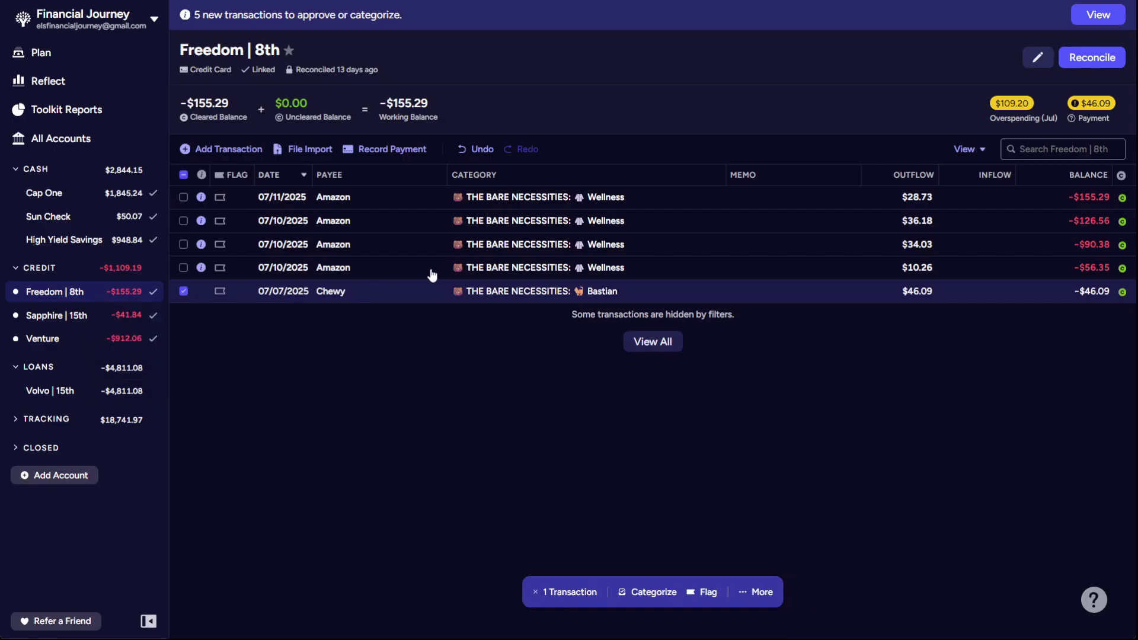
Categorize the $10.26 Amazon transaction as Gadgets & Gizmos, add the memo "monitor cable", approve it and deselect it.
click(684, 267)
click(685, 267)
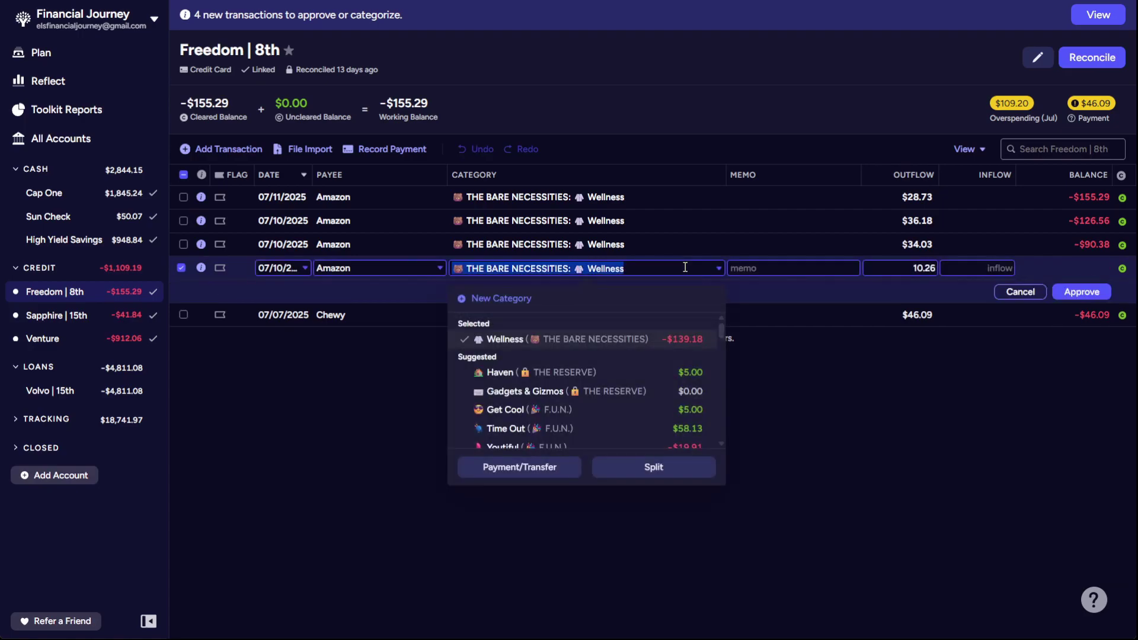
click(765, 266)
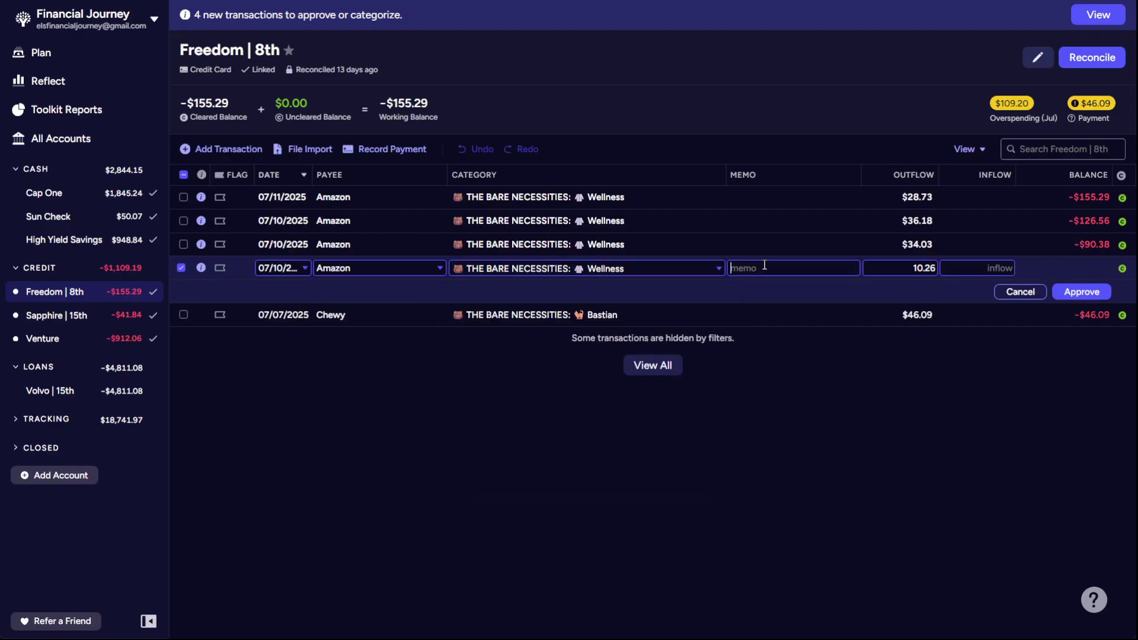
click(719, 269)
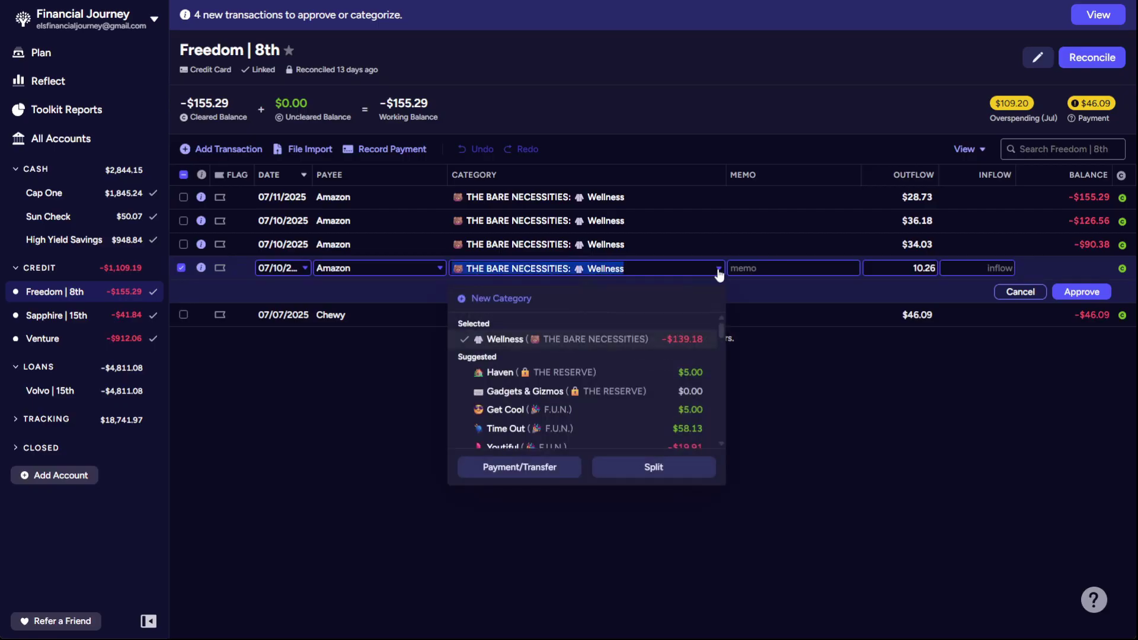
click(589, 392)
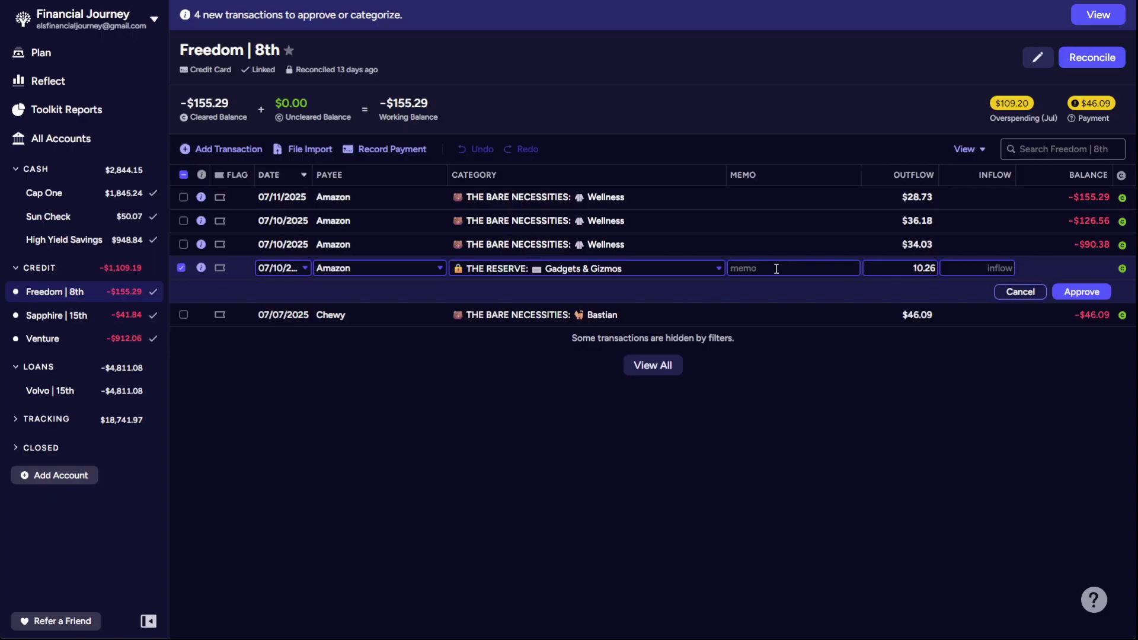
text(monitor cable)
click(1082, 293)
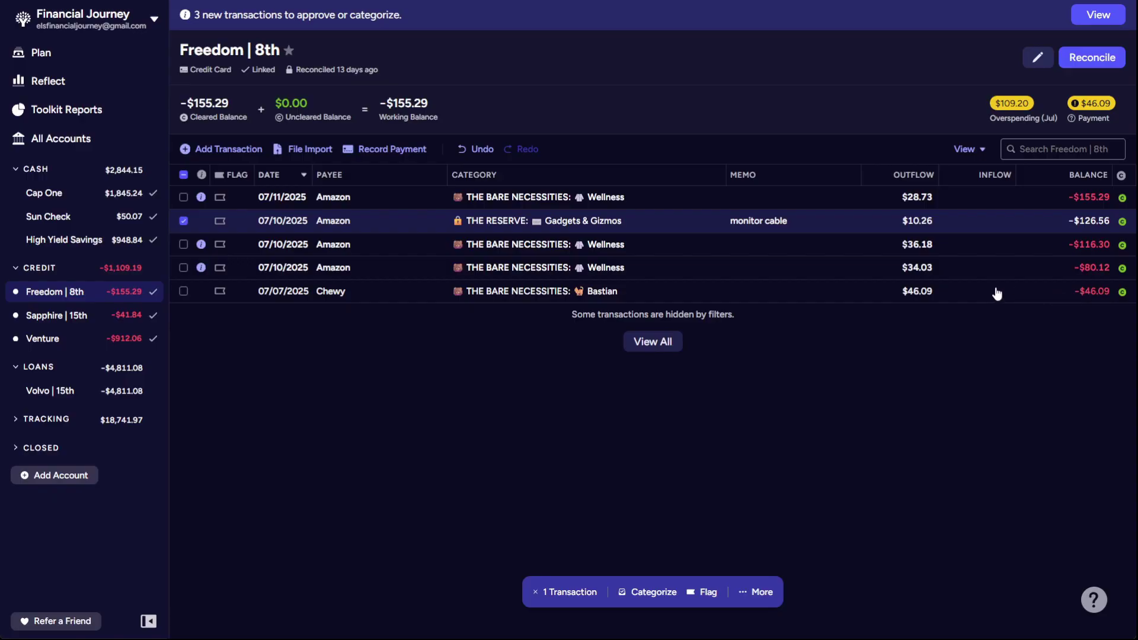
click(184, 222)
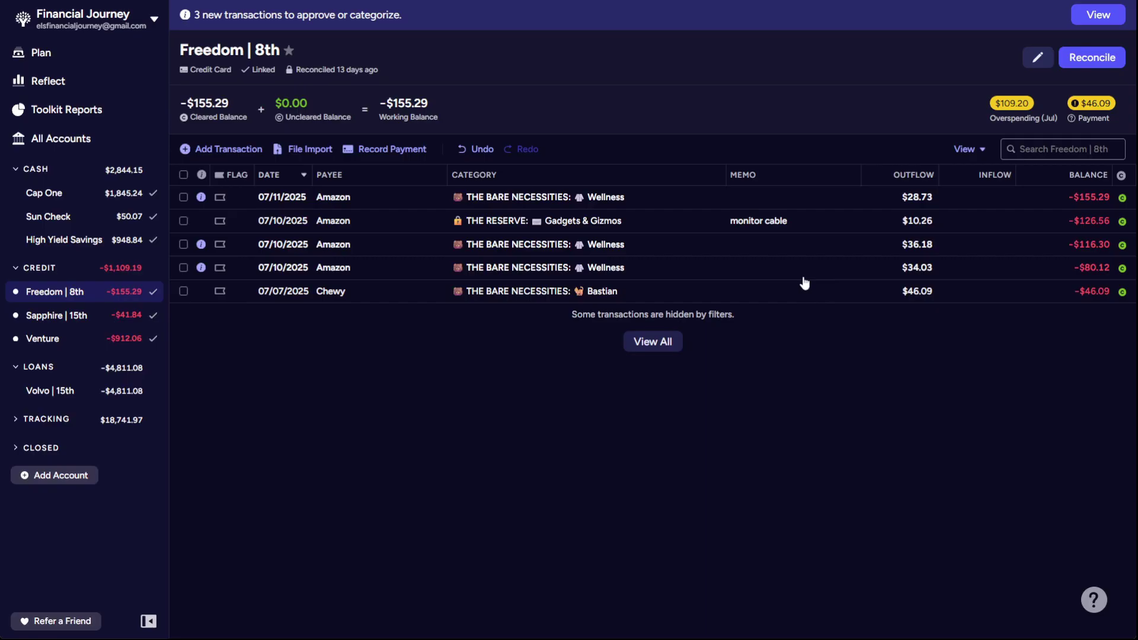
Categorize the $34.03 Amazon transaction as Household, add the memo "freezer cubes", approve it and deselect it.
click(766, 268)
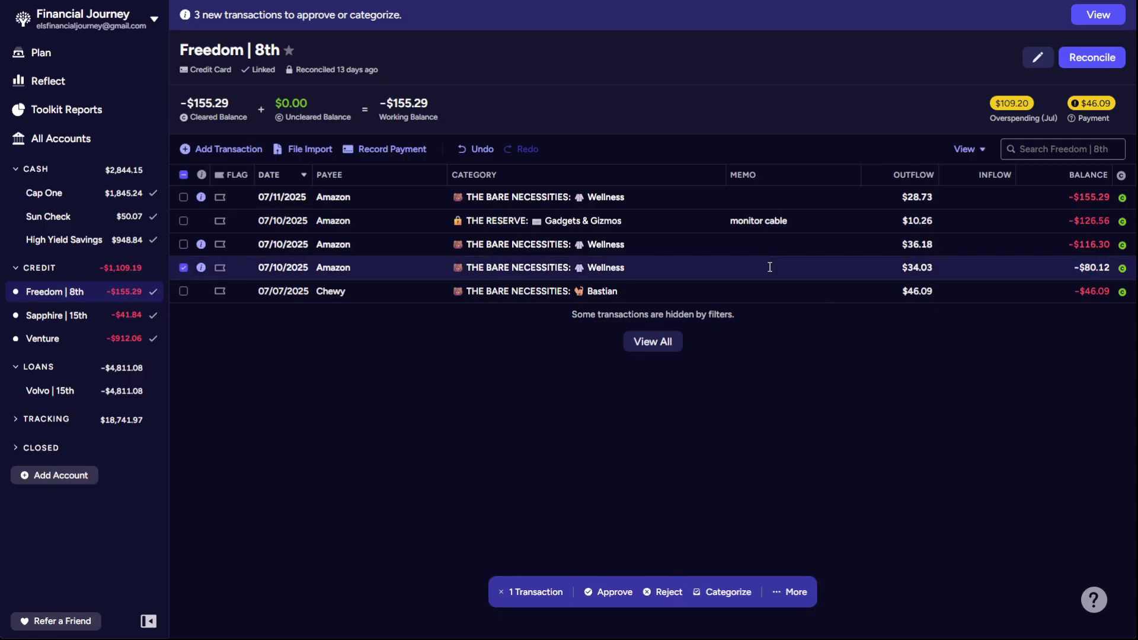
click(599, 269)
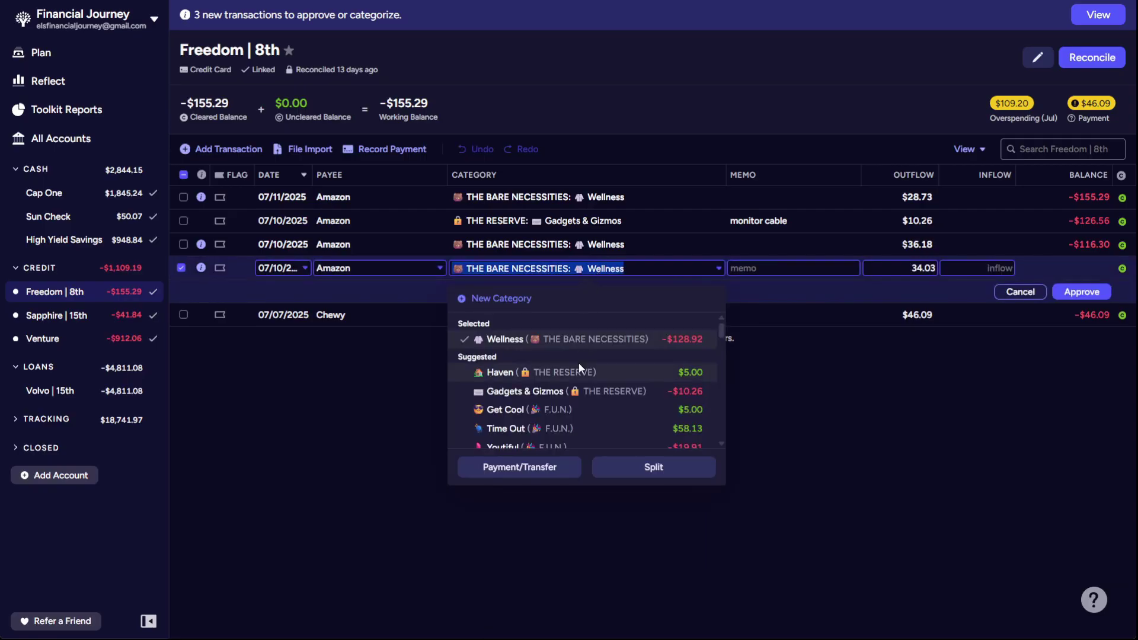
text(h)
scroll(567, 378, down, 1)
scroll(567, 377, down, 2)
click(539, 347)
click(834, 268)
text(freezer)
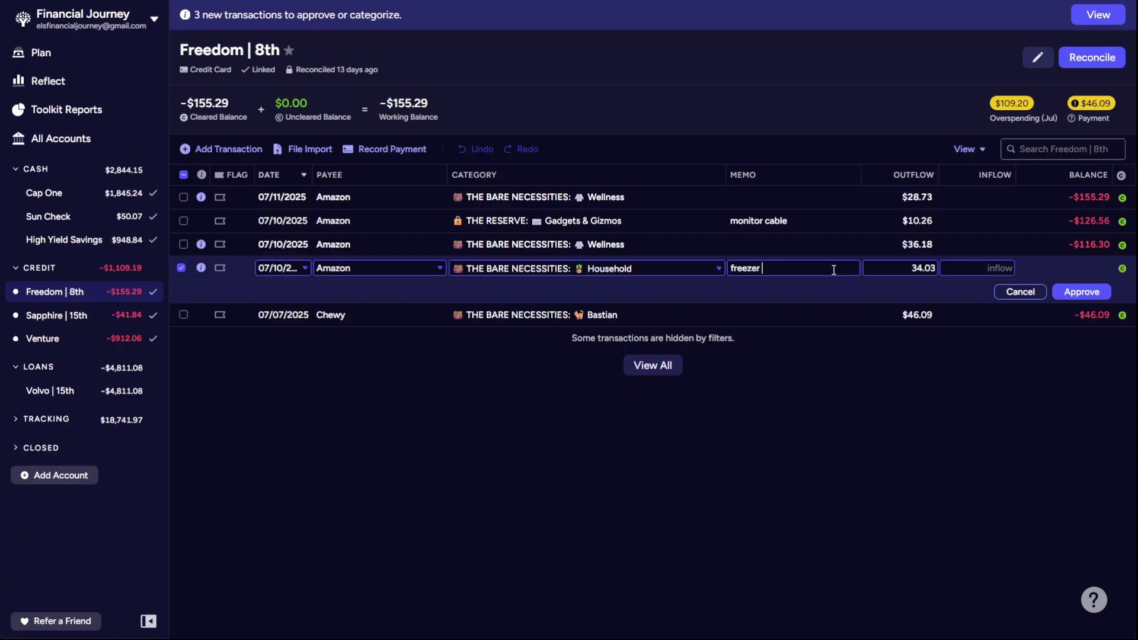
text(cubes)
click(1089, 296)
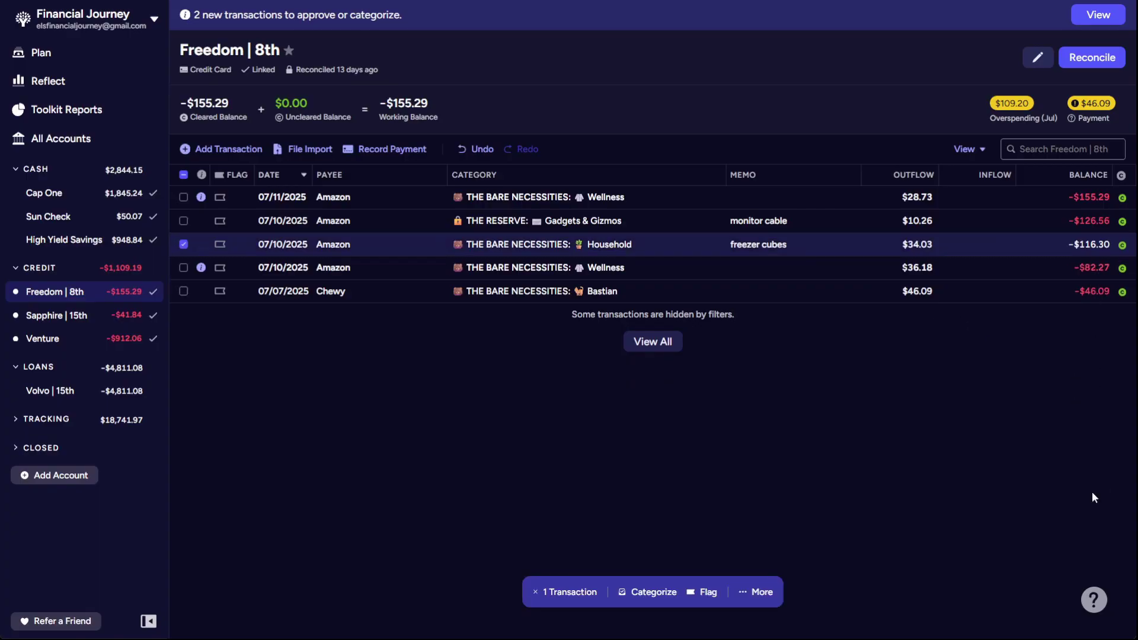
click(183, 245)
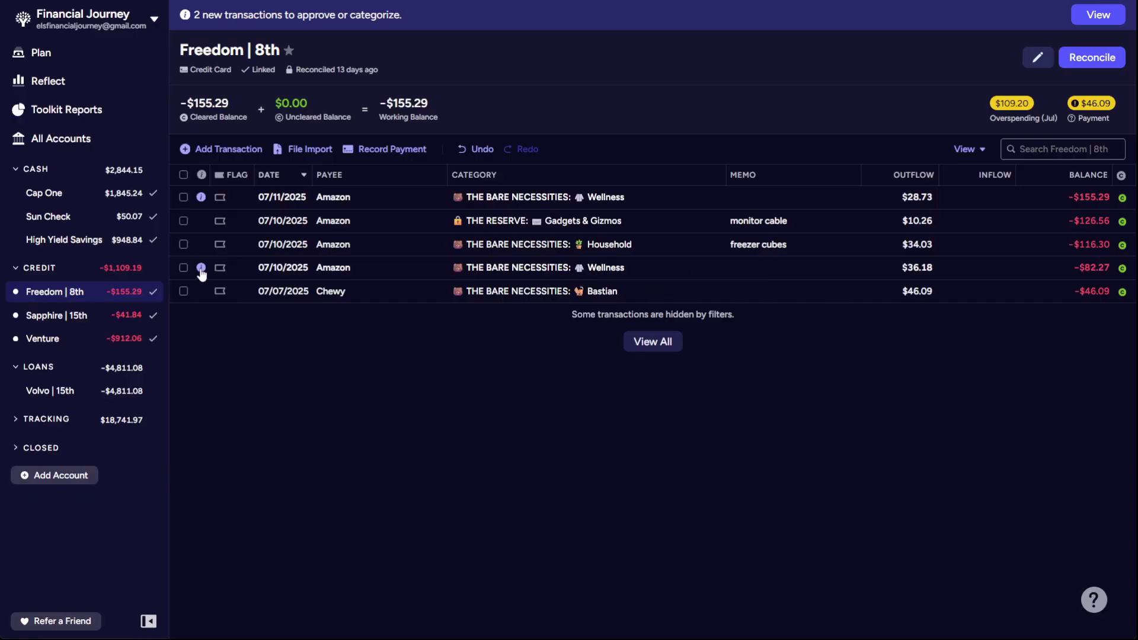
Split the $36.18 Amazon transaction, assigning 9.99 of it to Youtiful with the memo "face cream".
click(528, 266)
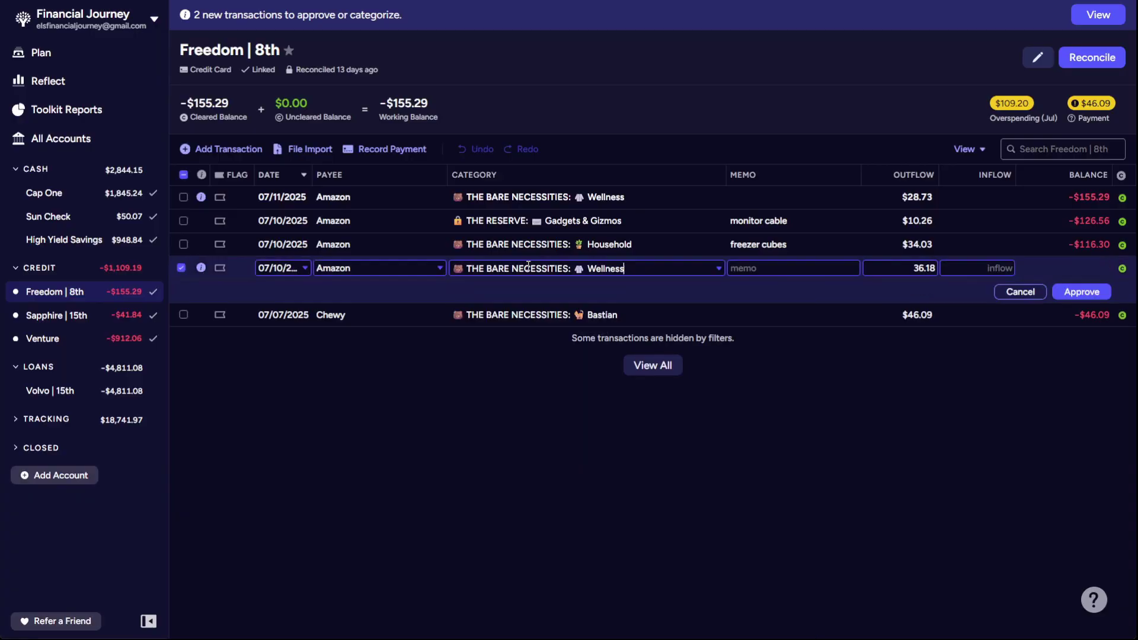
click(674, 466)
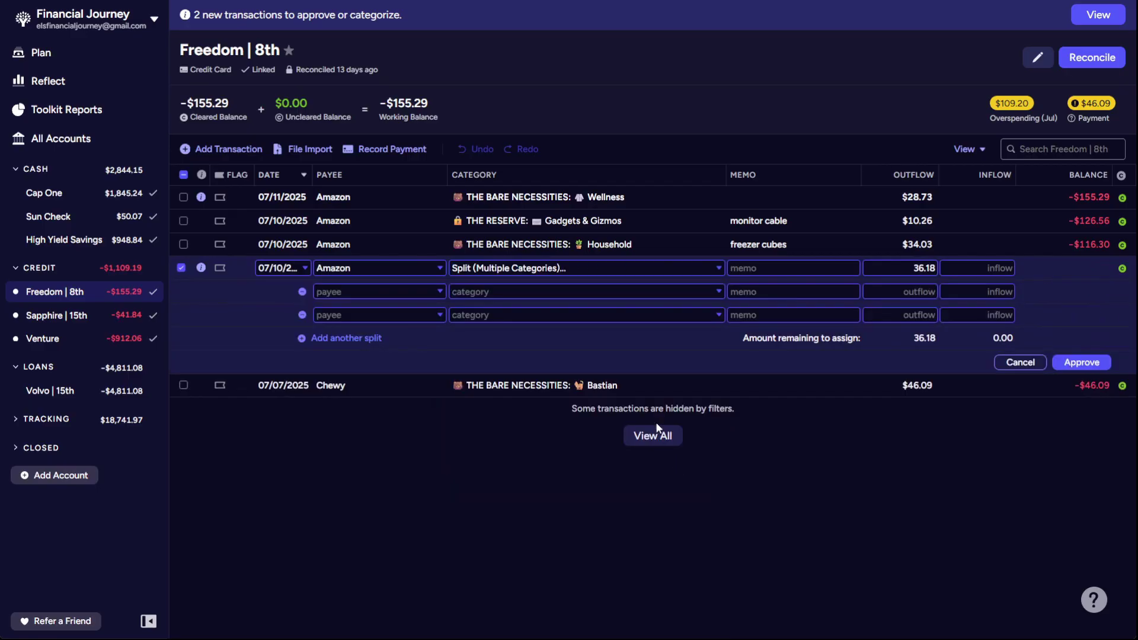
click(555, 290)
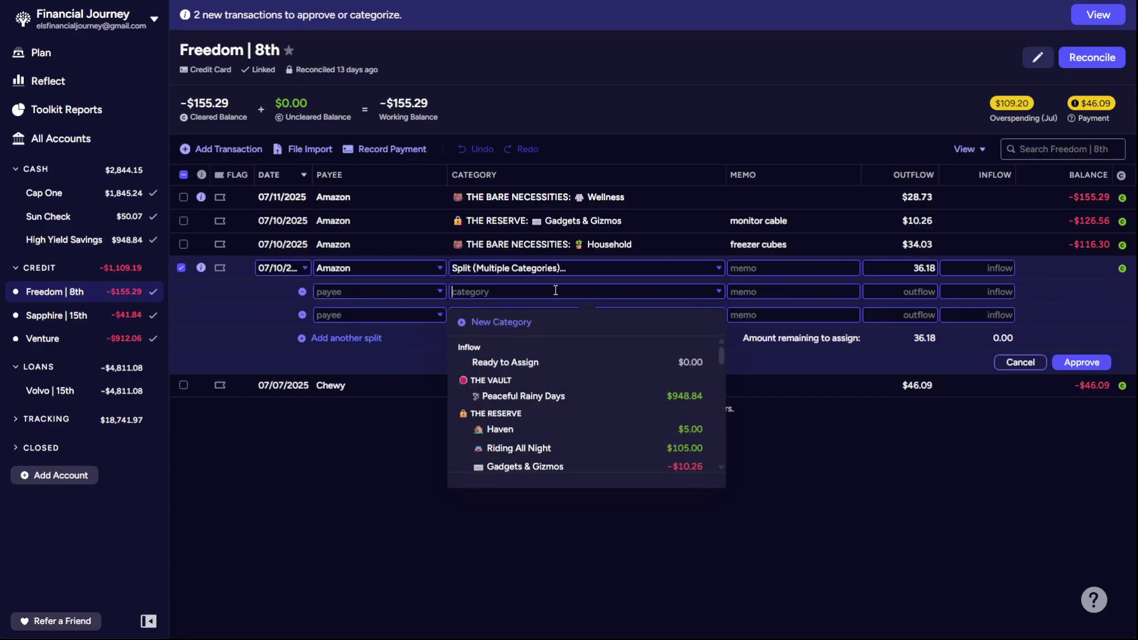
text(yo)
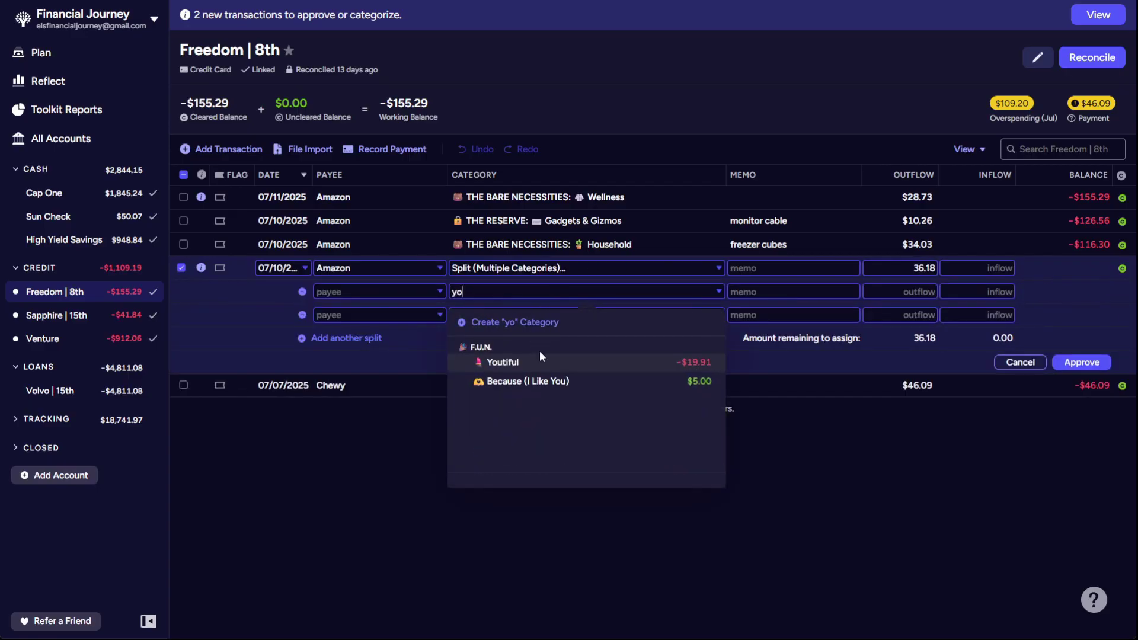
click(538, 362)
click(775, 292)
text(face)
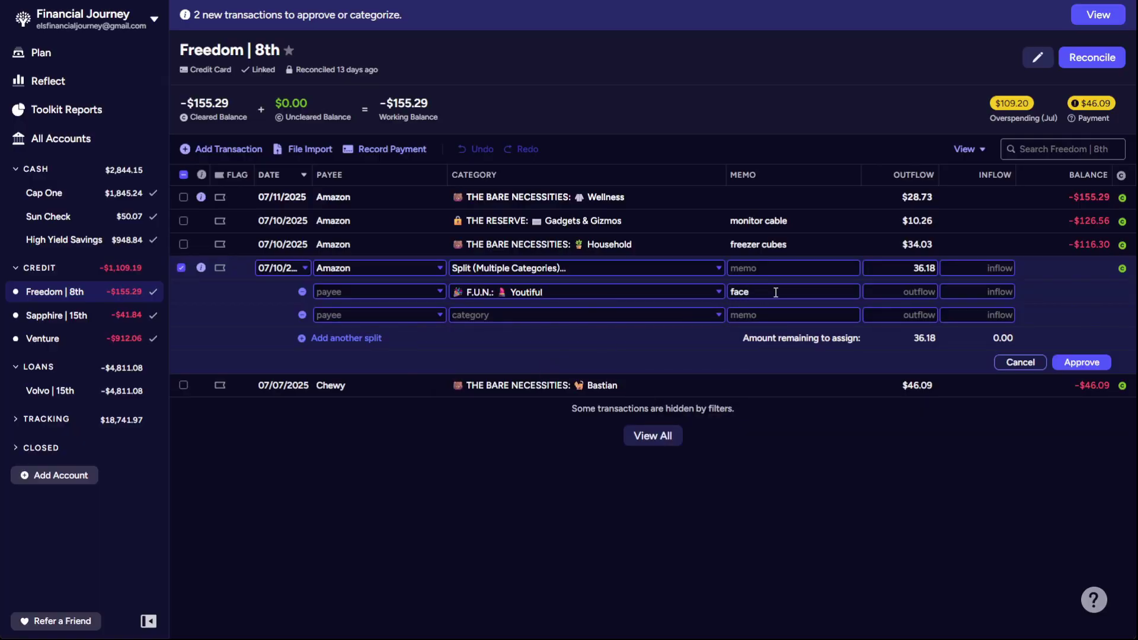
text( creas)
key(BackSpace)
text(m)
key(Tab)
text(9.99)
key(Tab)
Assign 26.19 on the second split line to Gadgets & Gizmos with the memo "webcam" and approve the transaction.
key(Tab)
key(Tab)
key(Tab)
key(Tab)
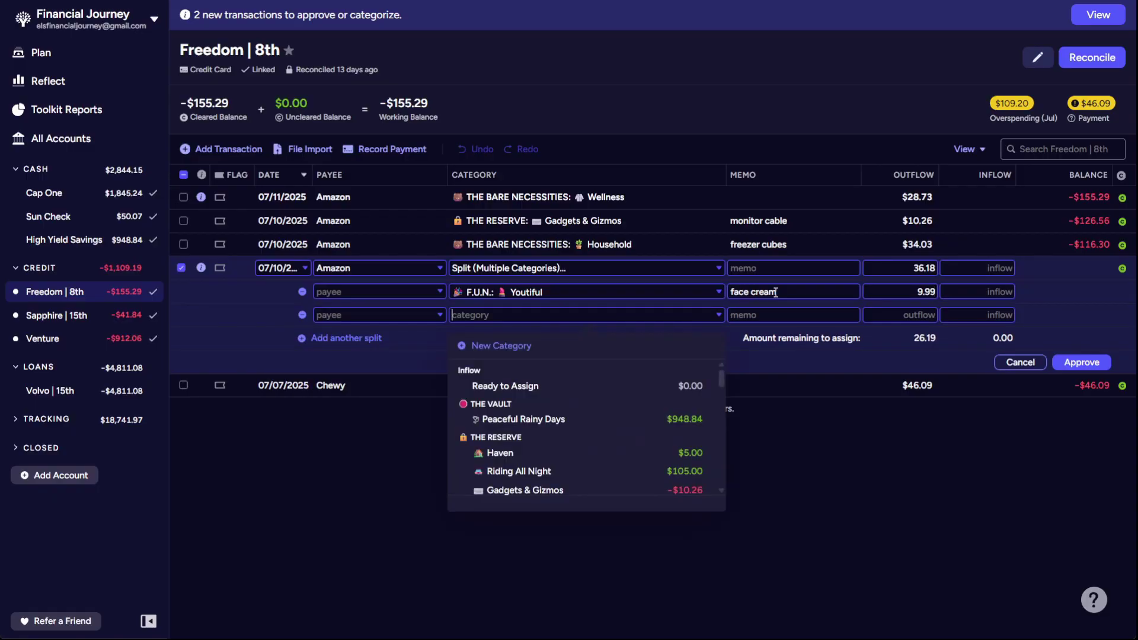
text(giz)
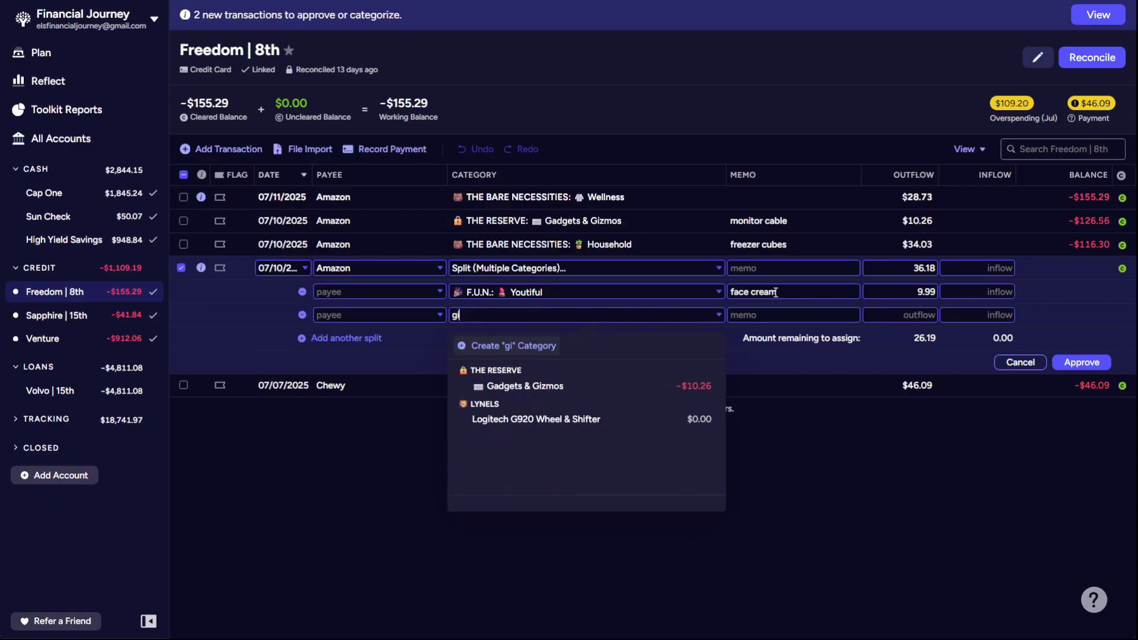
key(Tab)
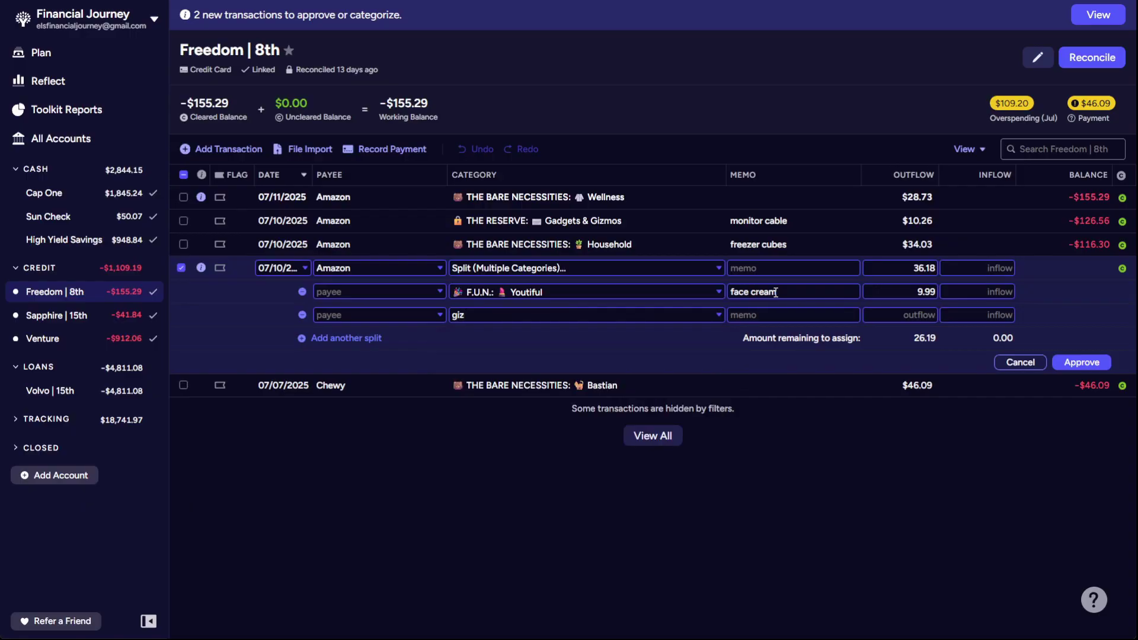
key(shift+Tab)
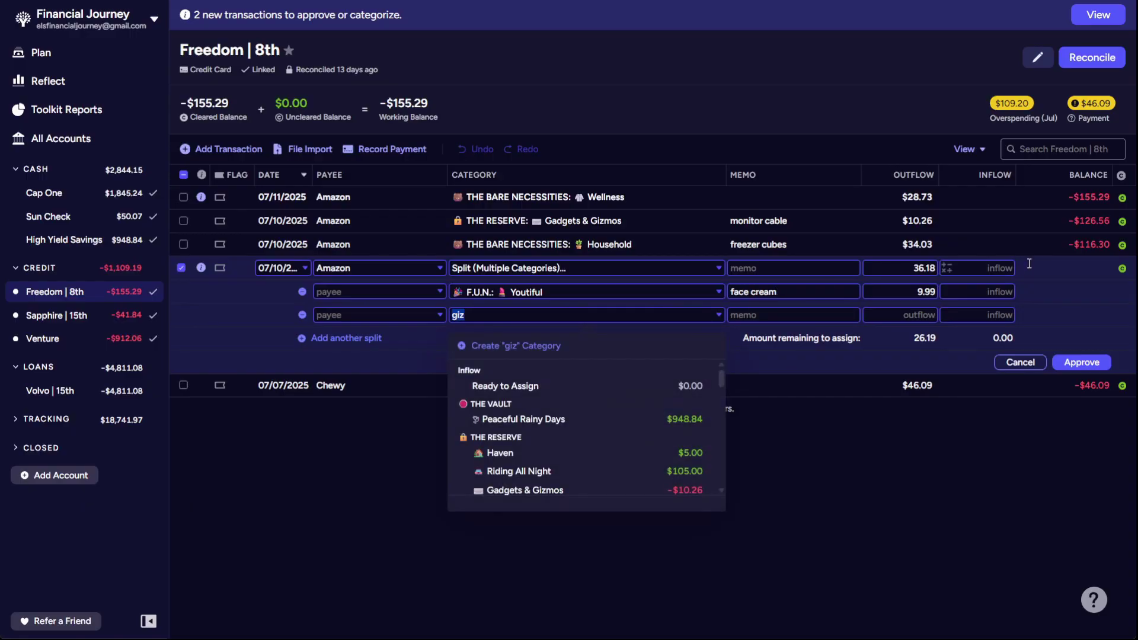
click(560, 490)
click(795, 310)
text(webcam)
key(Tab)
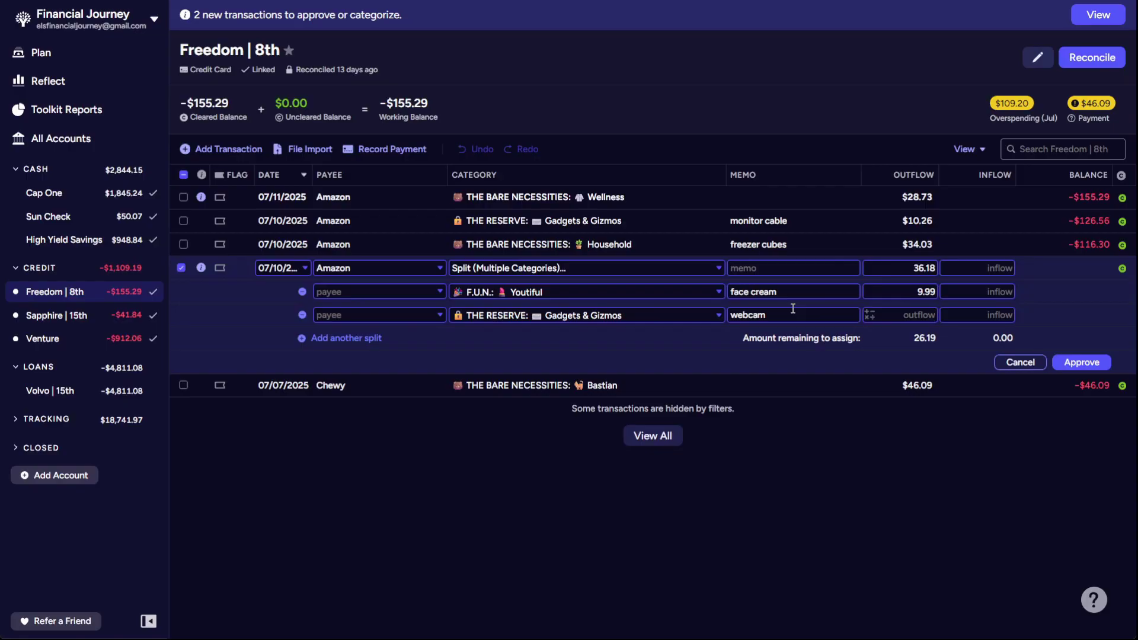
text(26.419)
key(Left)
key(Left)
key(BackSpace)
click(1082, 362)
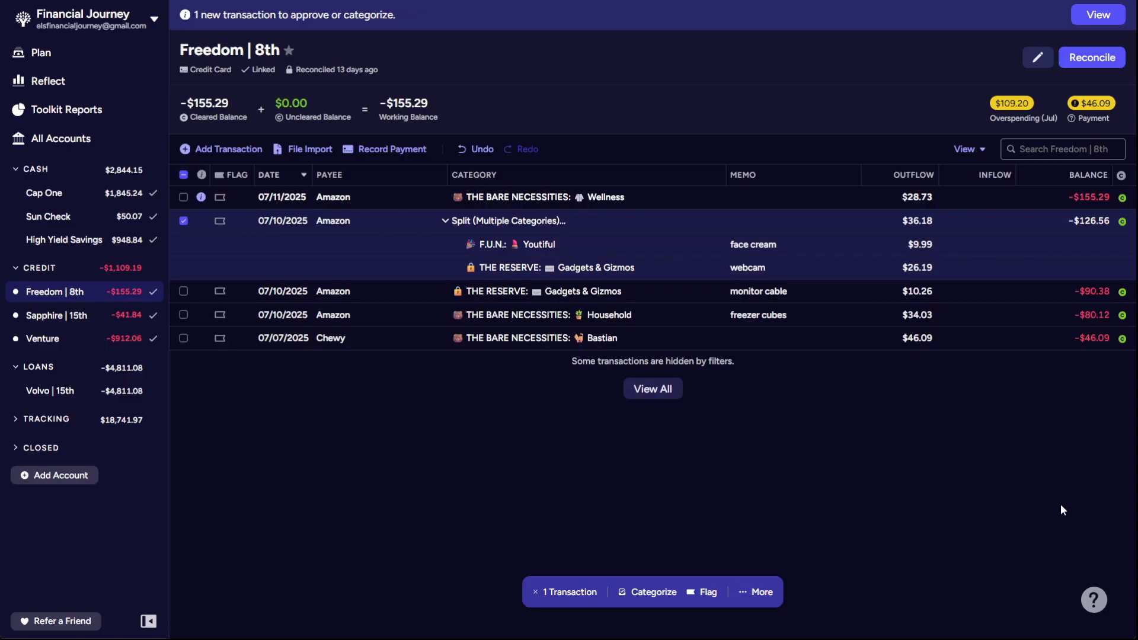
Categorize the $28.73 Amazon transaction as Get Cool, add the memo "large wristlet wallet" and approve it.
click(784, 205)
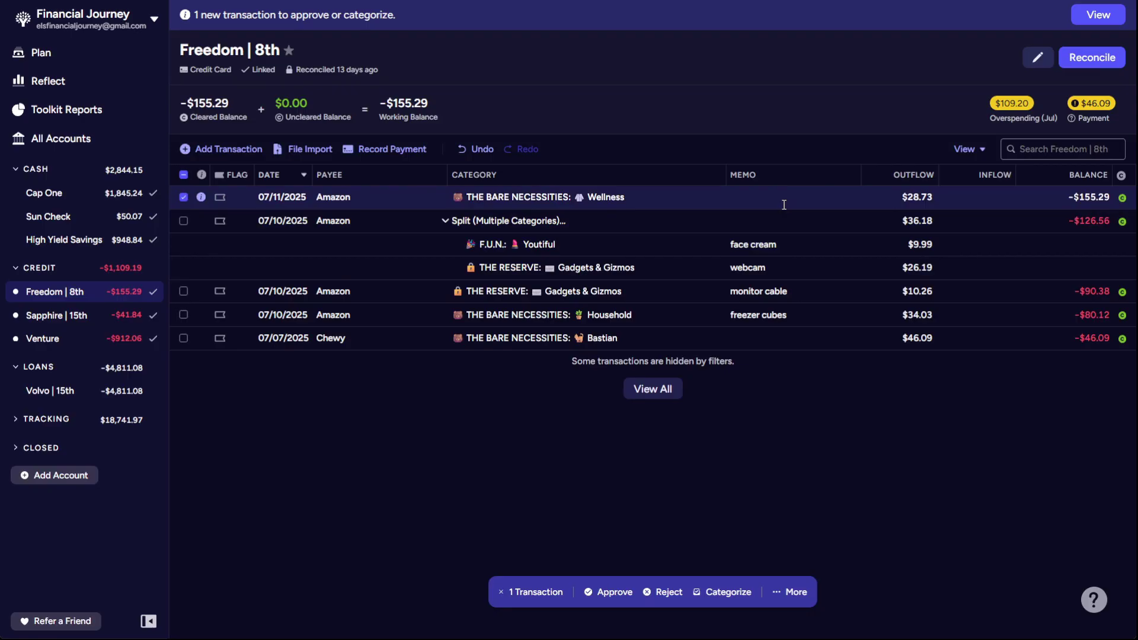
click(784, 204)
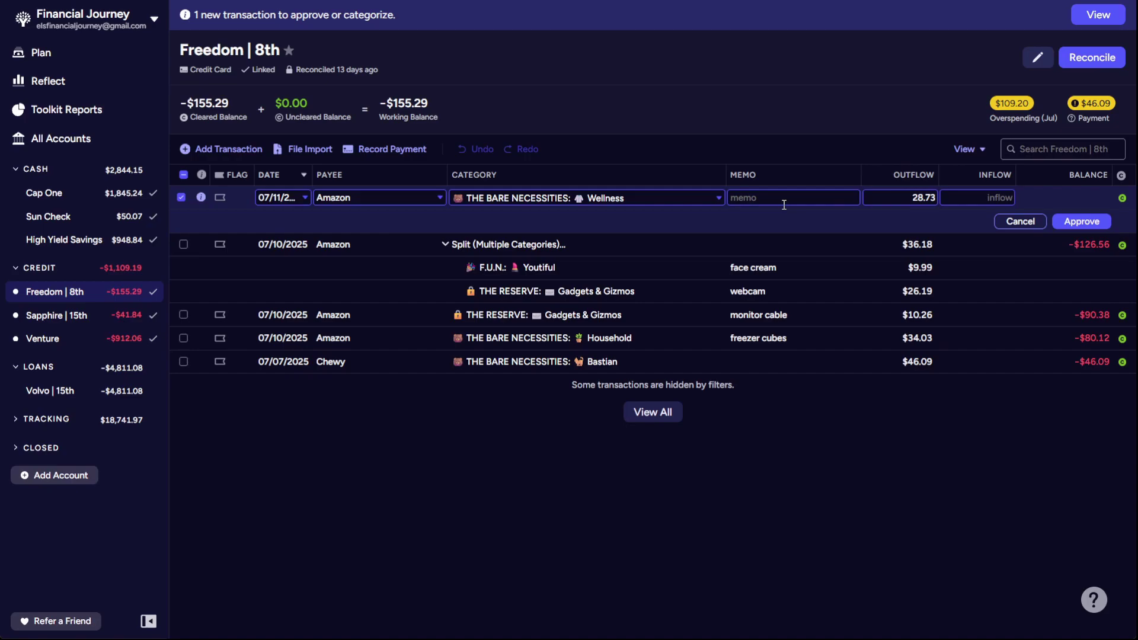
click(719, 199)
scroll(504, 321, down, 2)
click(504, 279)
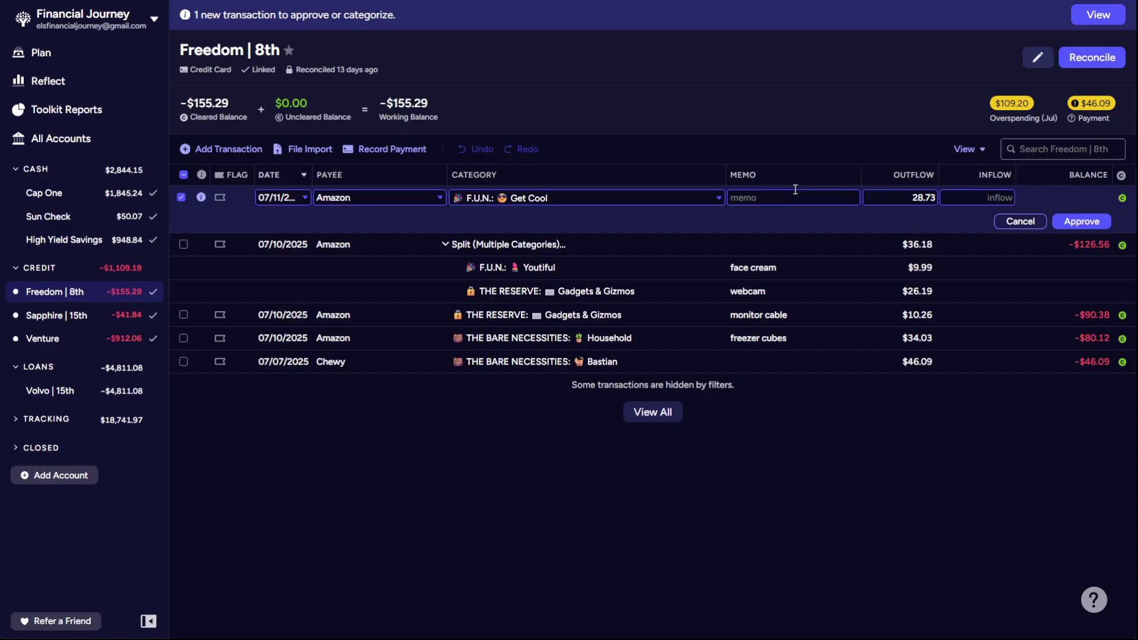
text(large wristlet wallet)
click(1085, 222)
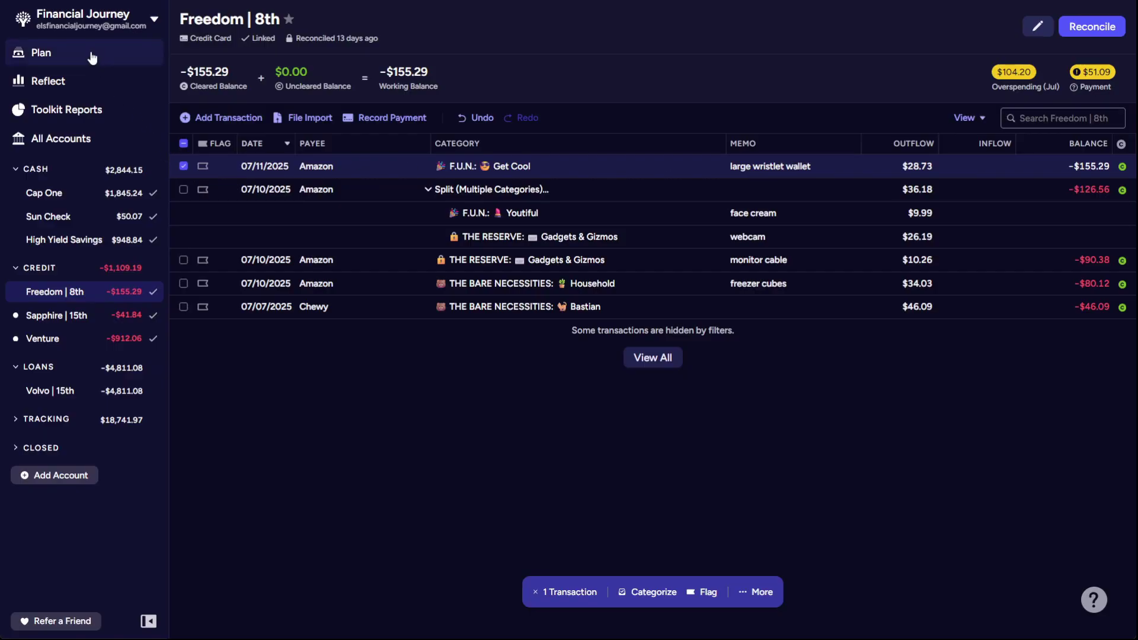
Recategorize the $41.84 Grocery Store transaction in the Sapphire | 15th account as Groceries 1st Half and approve it.
click(82, 316)
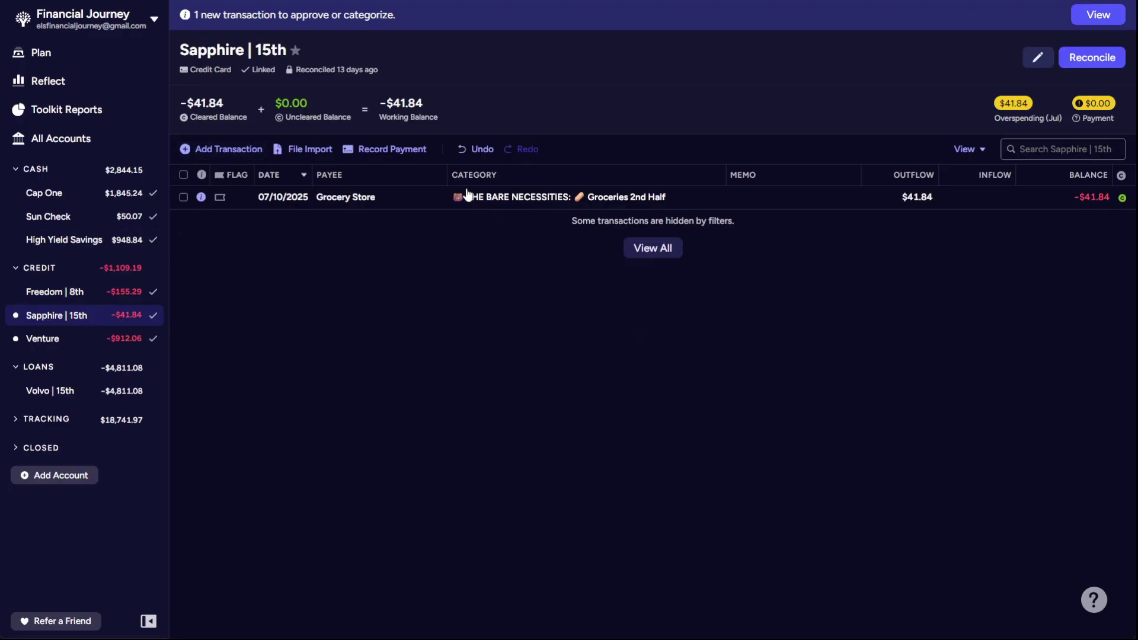
click(634, 200)
click(632, 197)
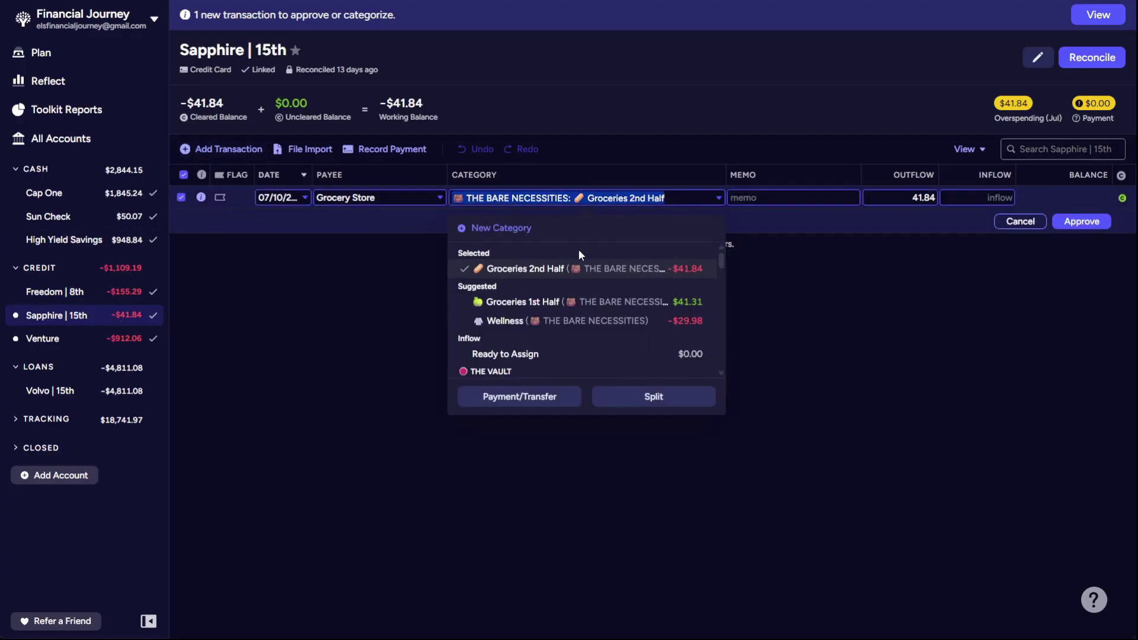
click(532, 303)
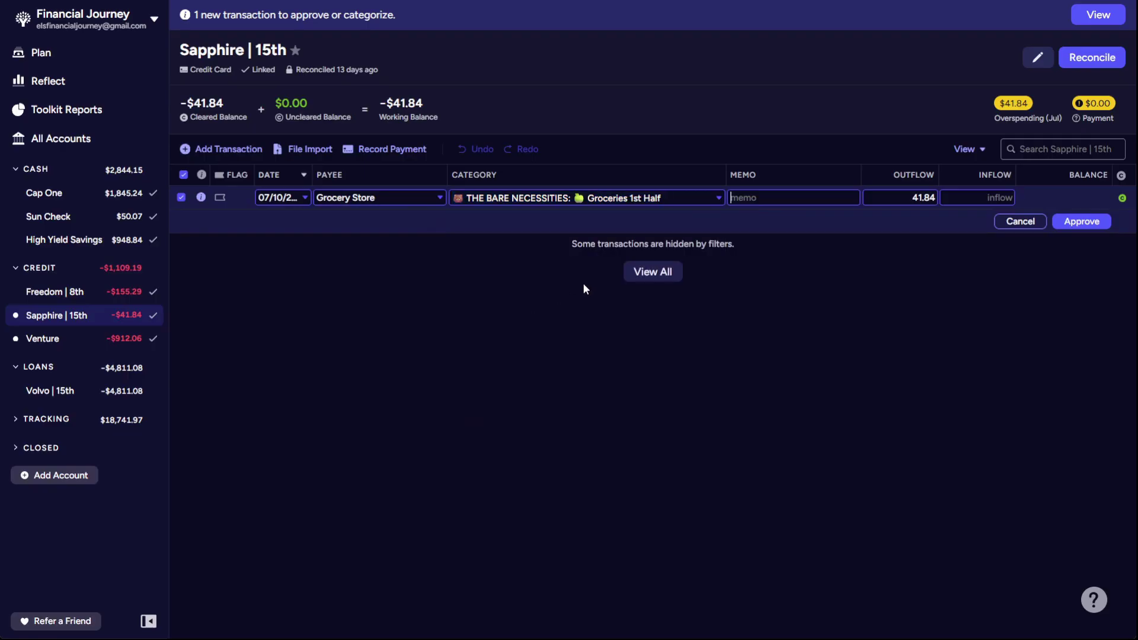
click(1058, 224)
Reconcile the Freedom | 8th credit card account with its recent bank balance.
click(66, 295)
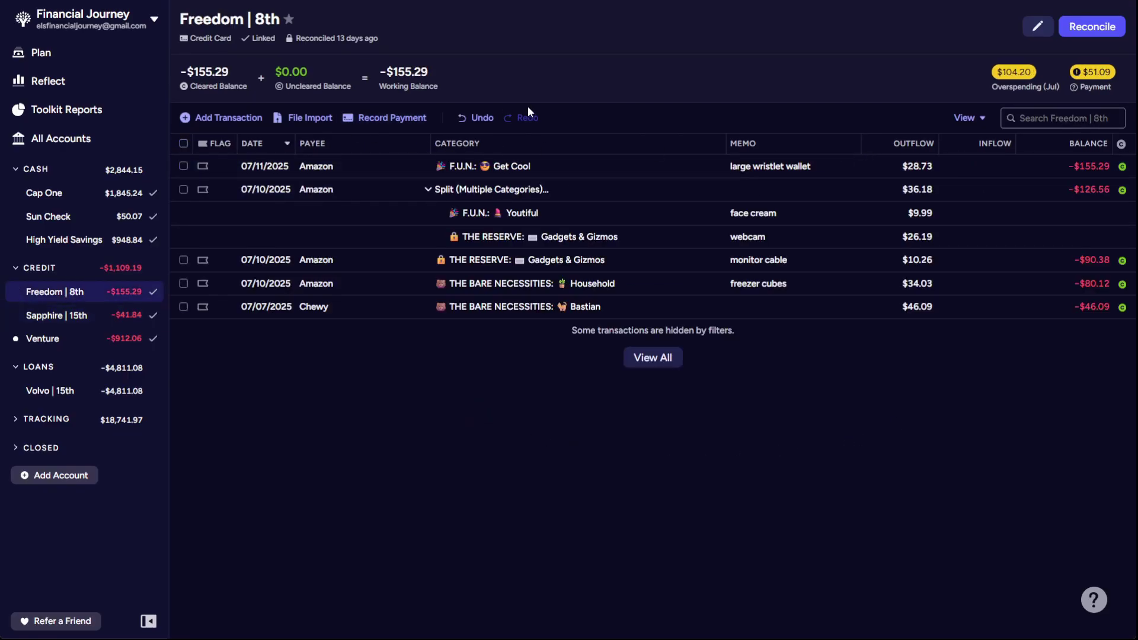
click(1097, 26)
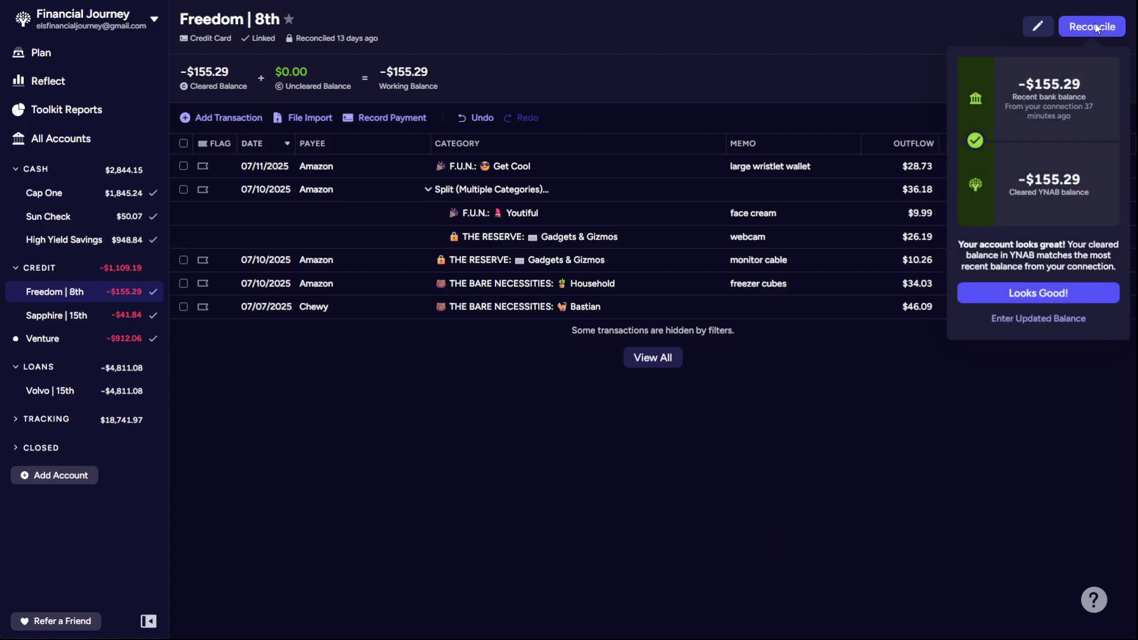
click(1012, 295)
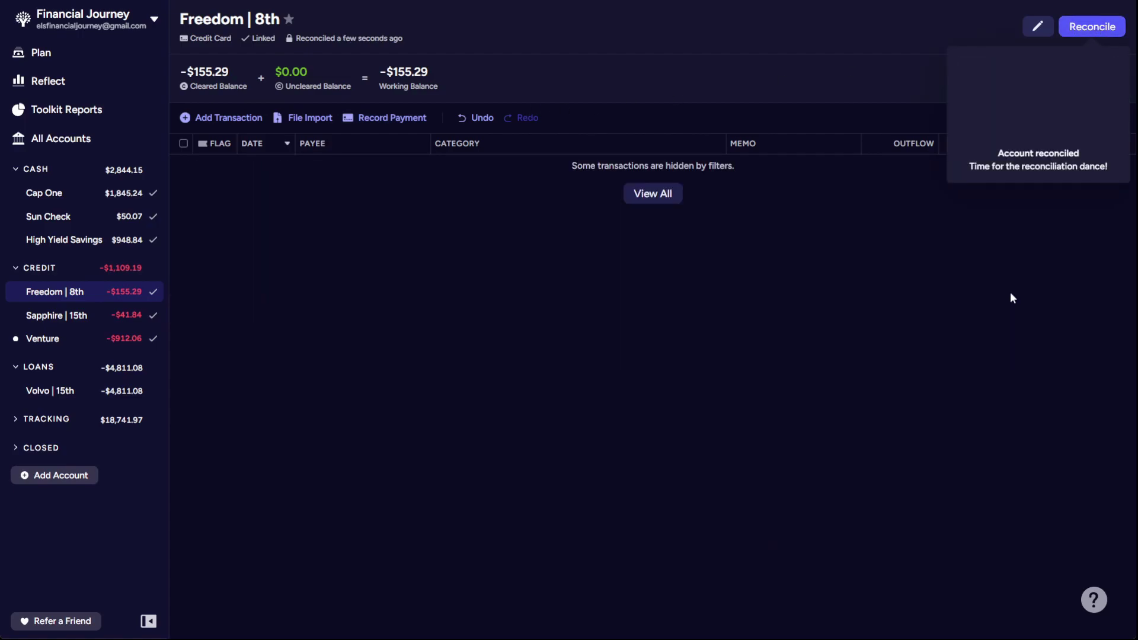
Reconcile the Sapphire | 15th credit card account with its recent bank balance.
click(71, 321)
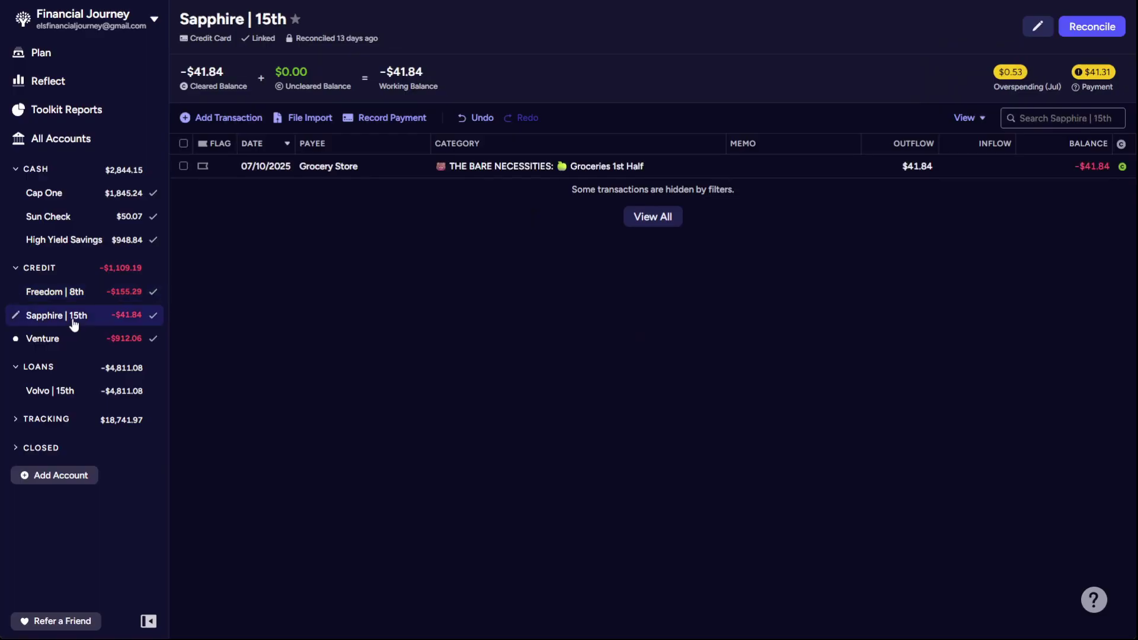
click(1104, 26)
click(1013, 293)
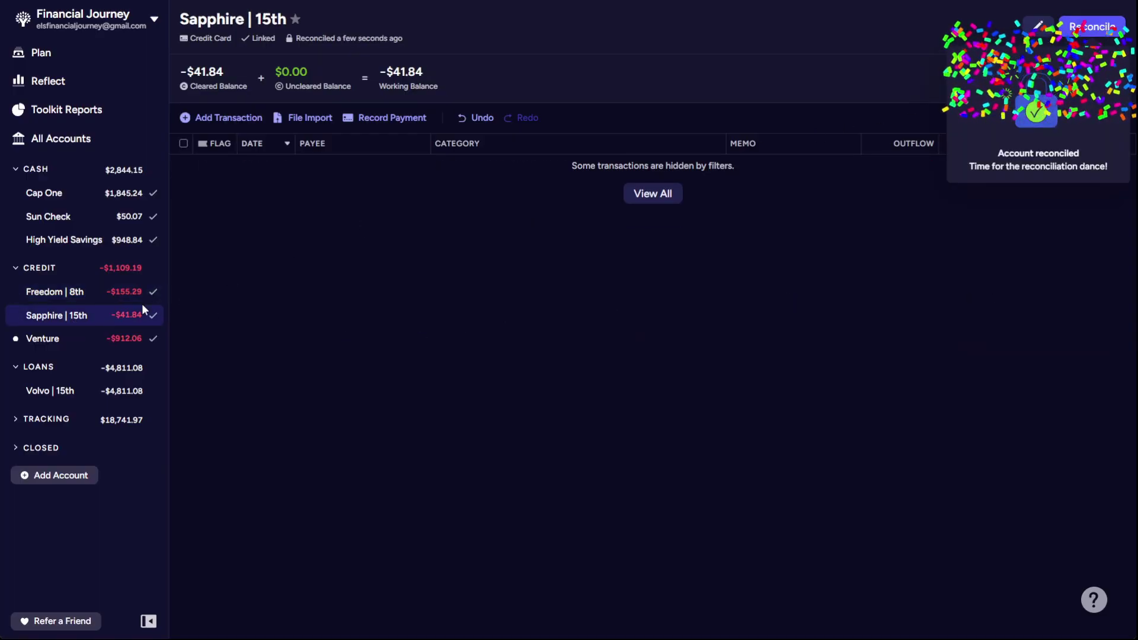
Approve the matched $1.99 Google one transaction in the Venture account.
click(70, 347)
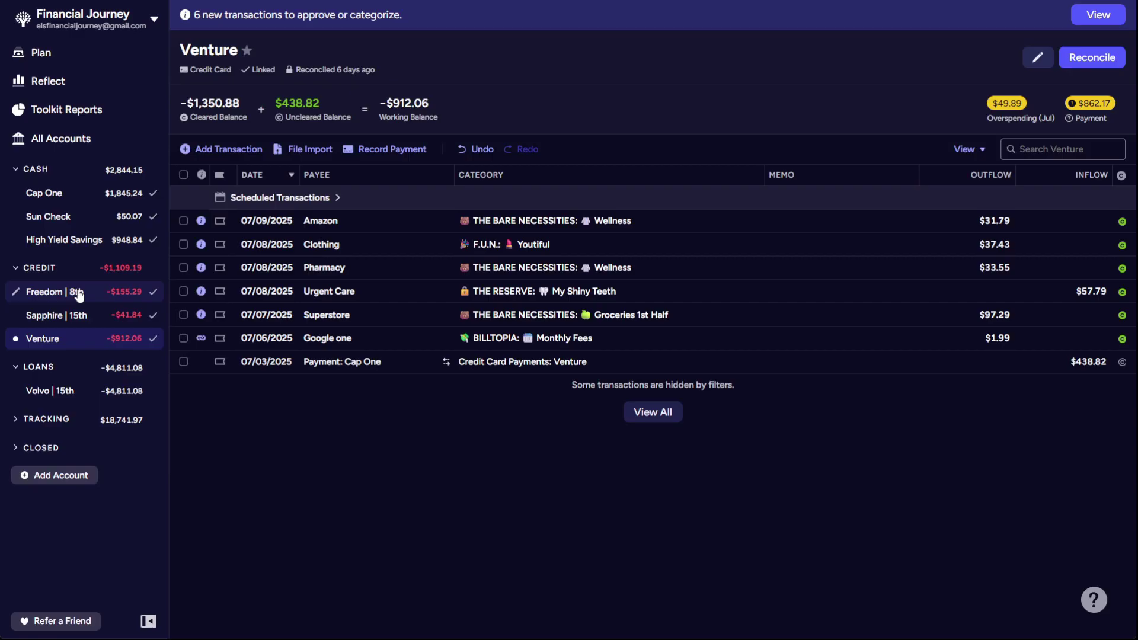
click(182, 339)
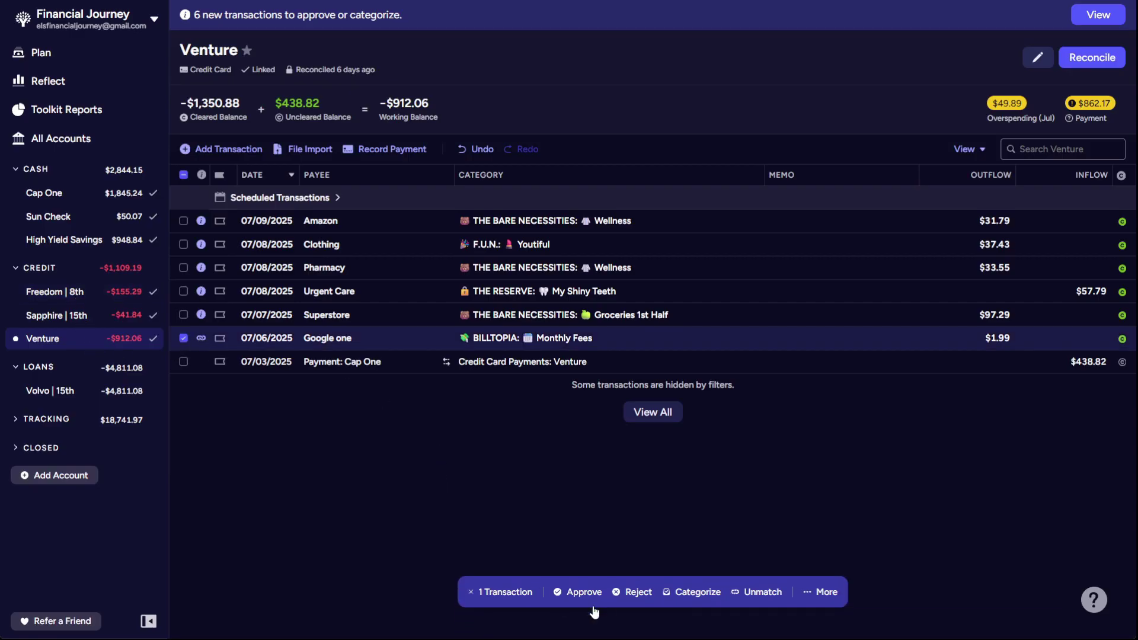
click(559, 592)
click(182, 339)
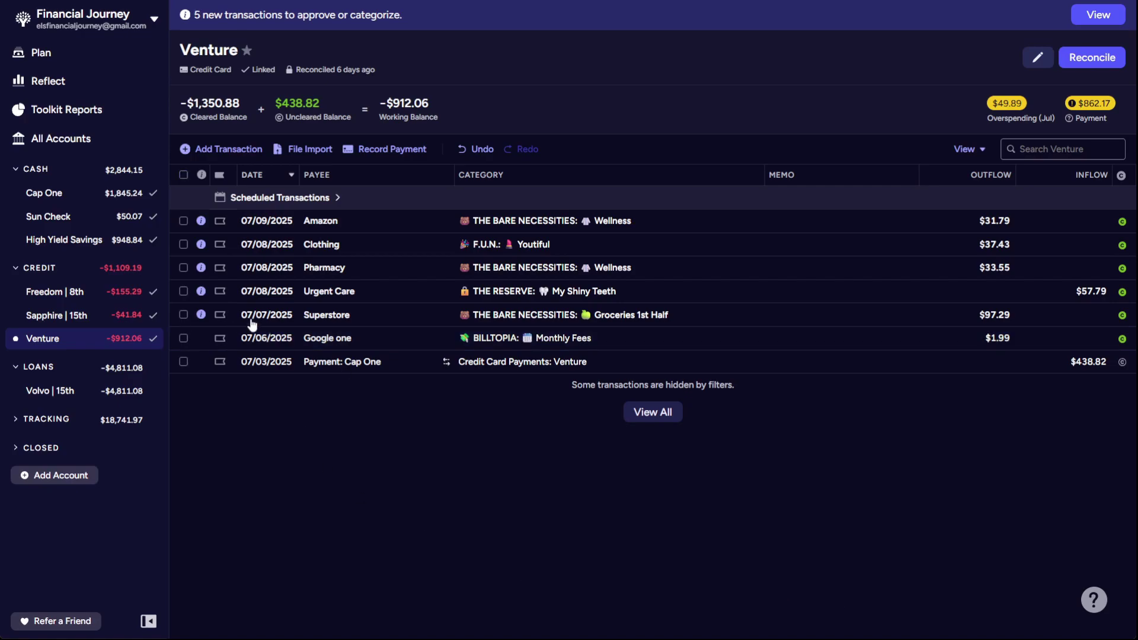
Recategorize the $57.79 Urgent Care inflow in the Venture account as Wellness and approve it.
click(184, 315)
click(187, 301)
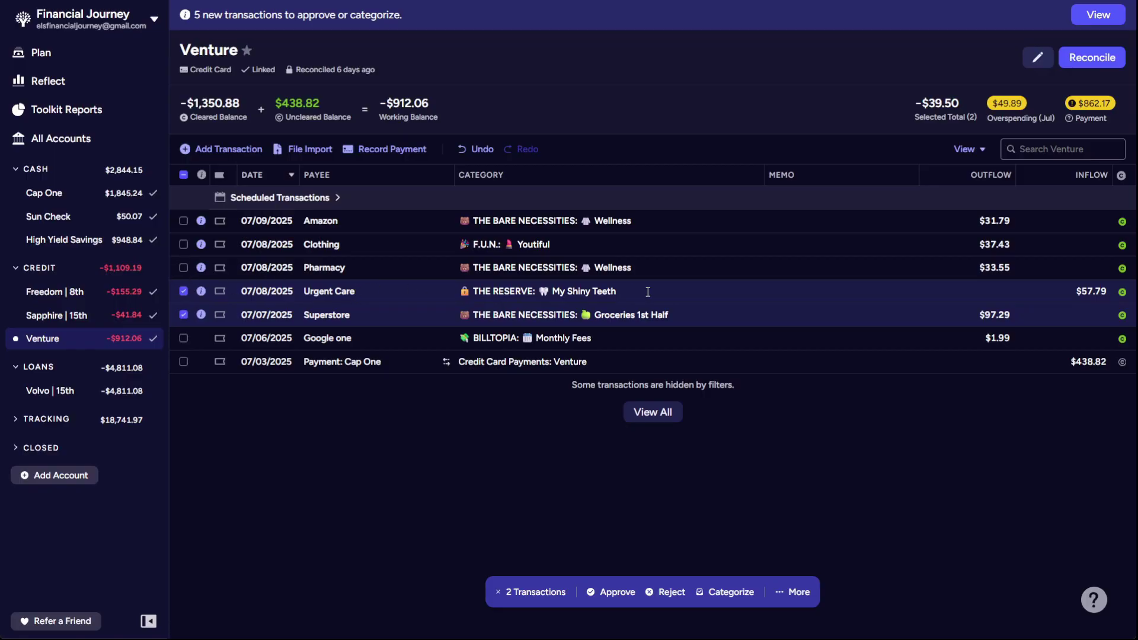
click(581, 290)
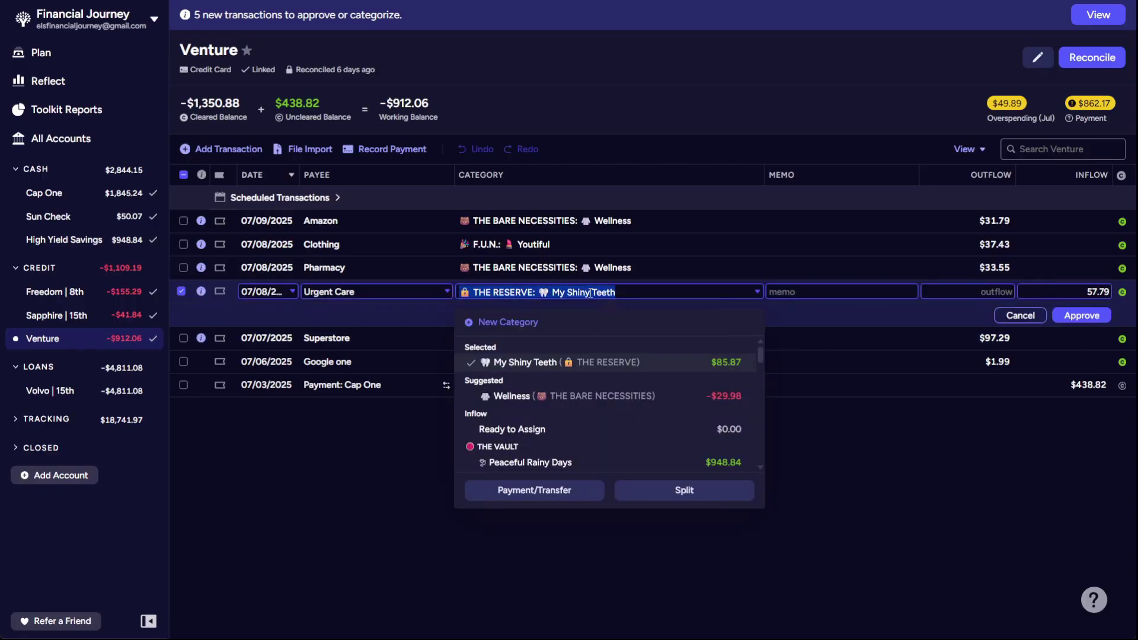
scroll(655, 411, down, 3)
scroll(653, 408, down, 2)
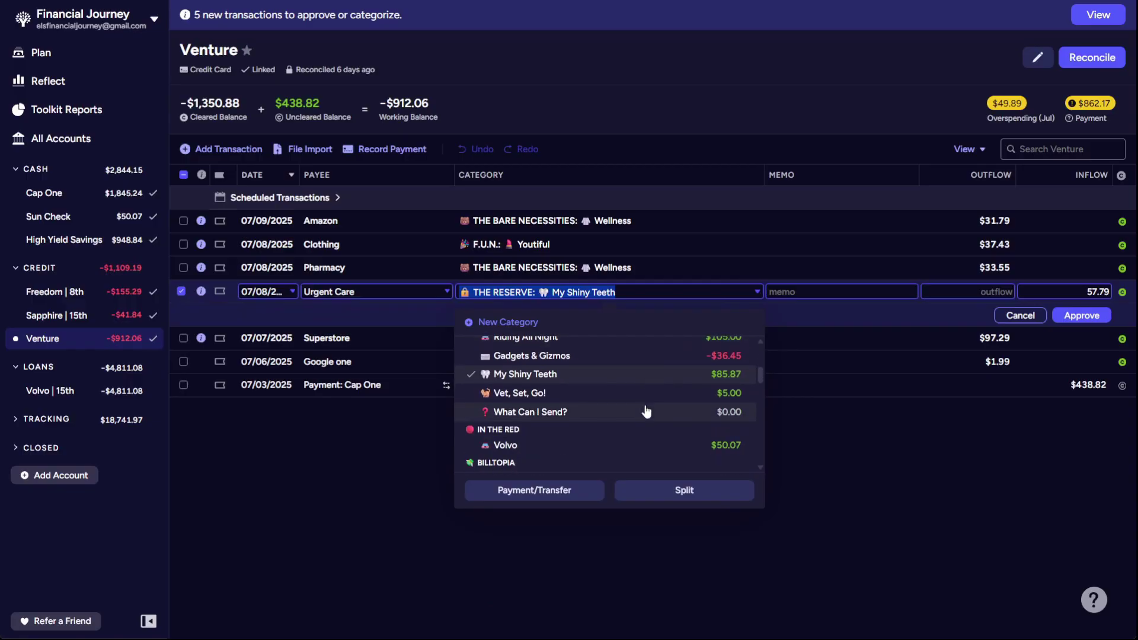
scroll(646, 407, up, 2)
scroll(646, 406, down, 6)
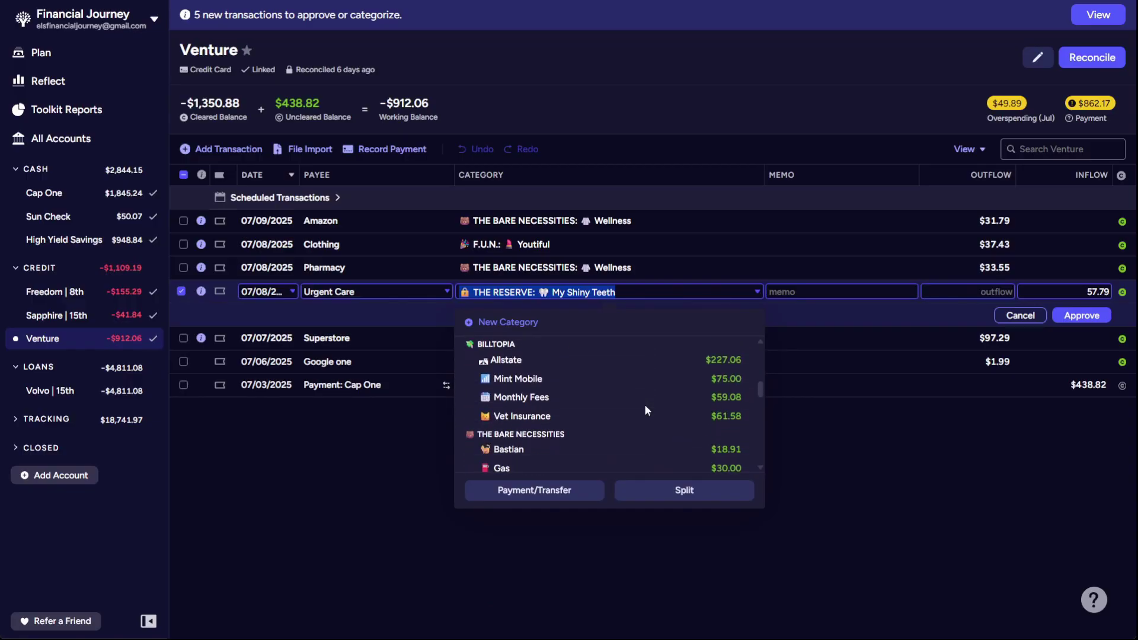
scroll(646, 412, down, 4)
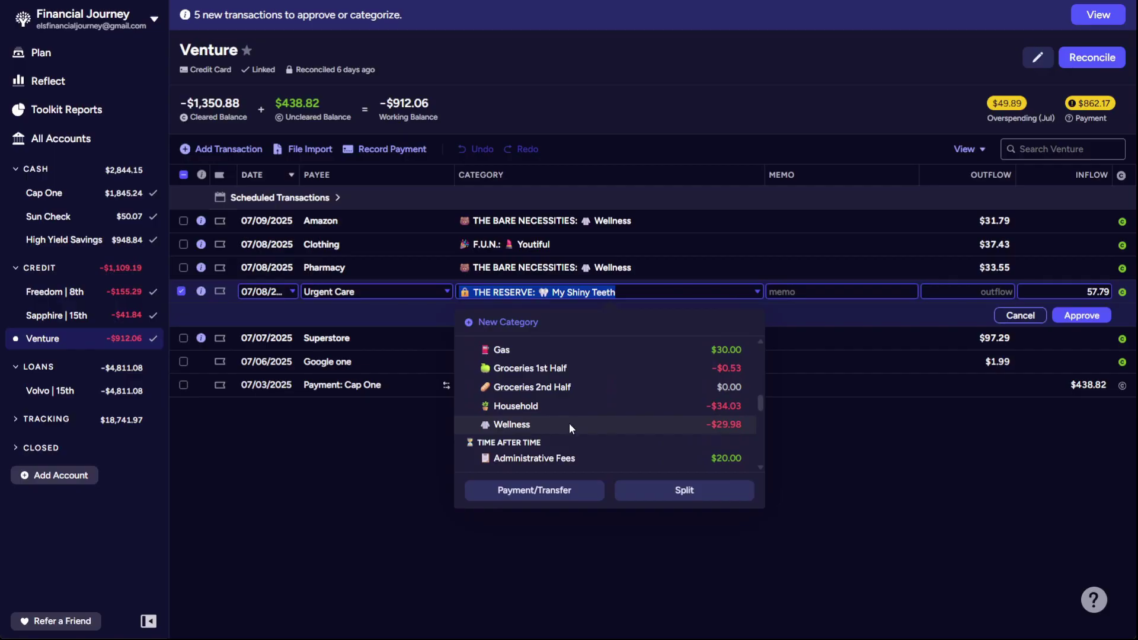
click(571, 424)
click(1081, 316)
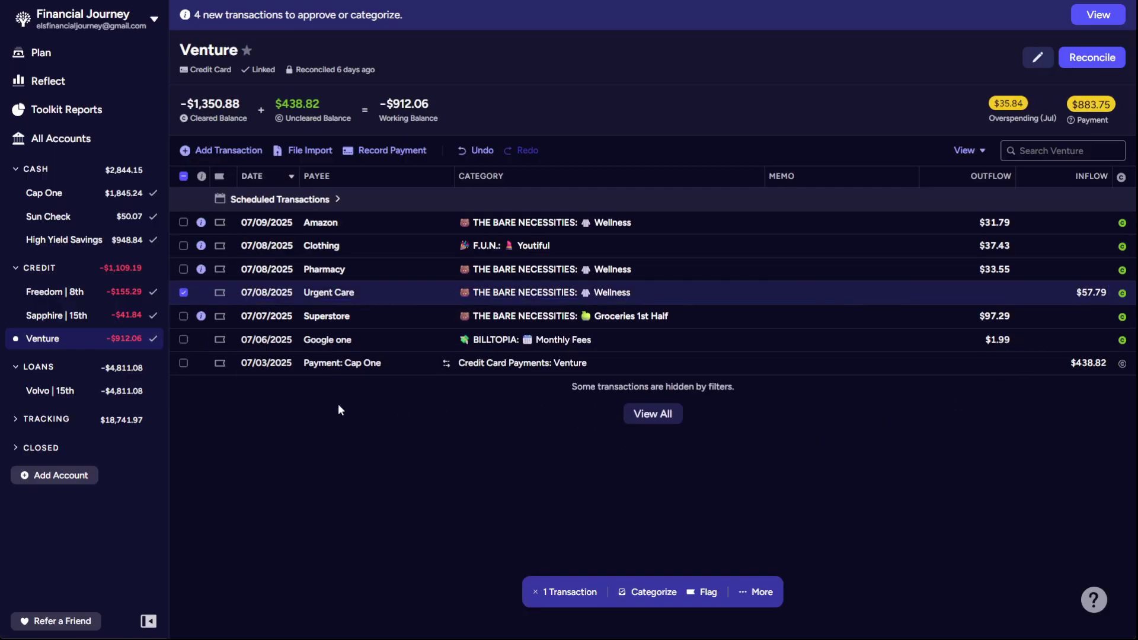
click(185, 290)
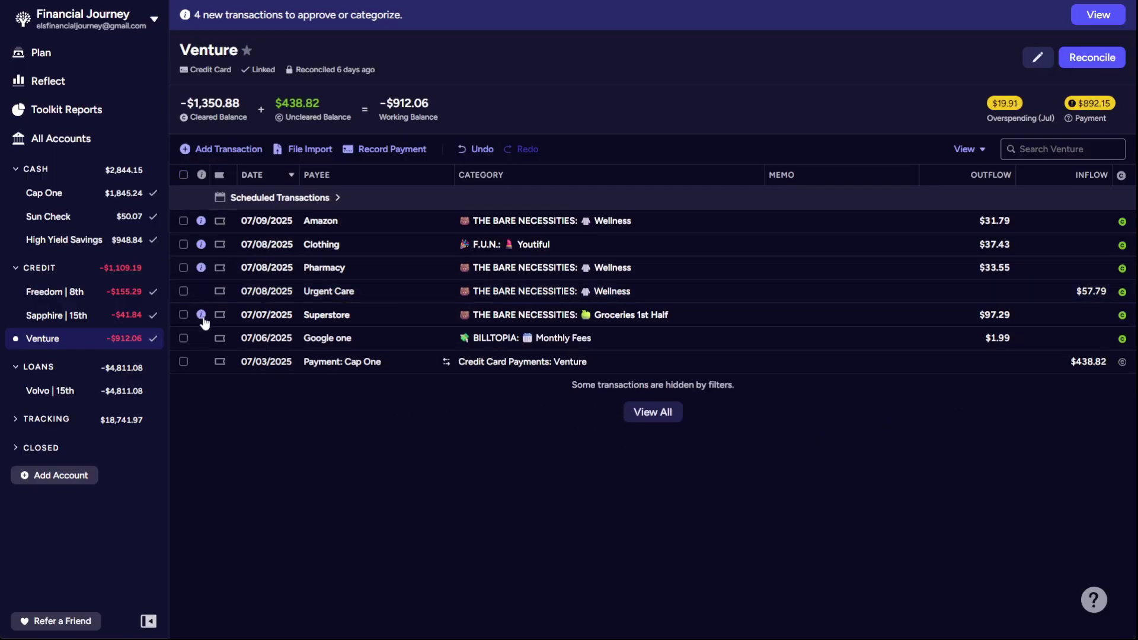
Approve the $97.29 Superstore and $33.55 Pharmacy transactions with their existing categories.
click(201, 315)
click(205, 350)
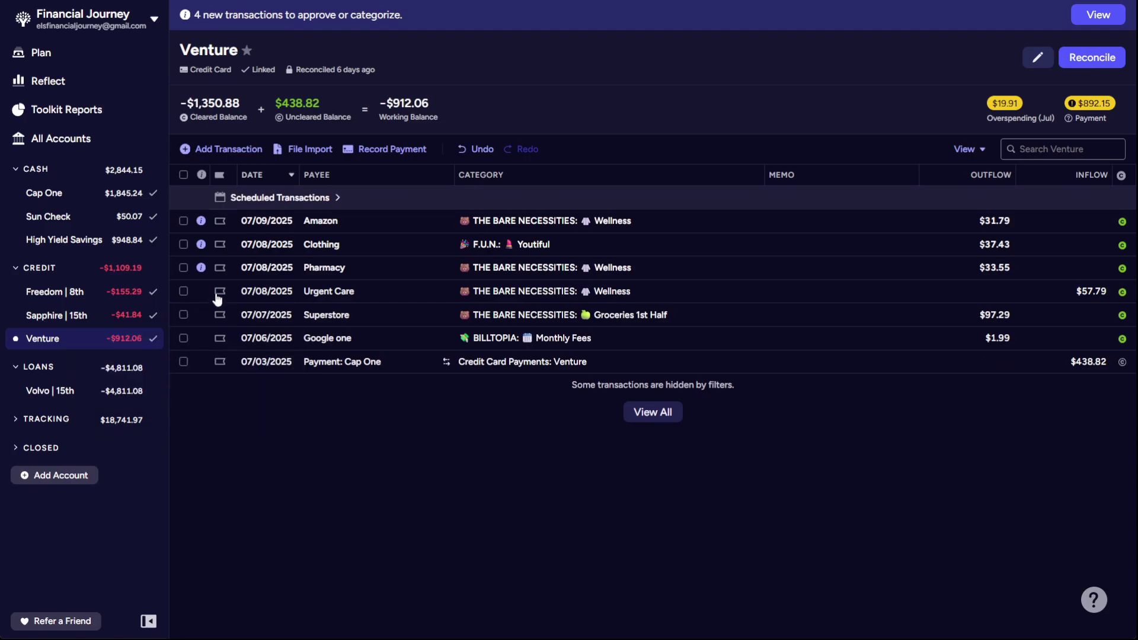
click(202, 268)
click(207, 301)
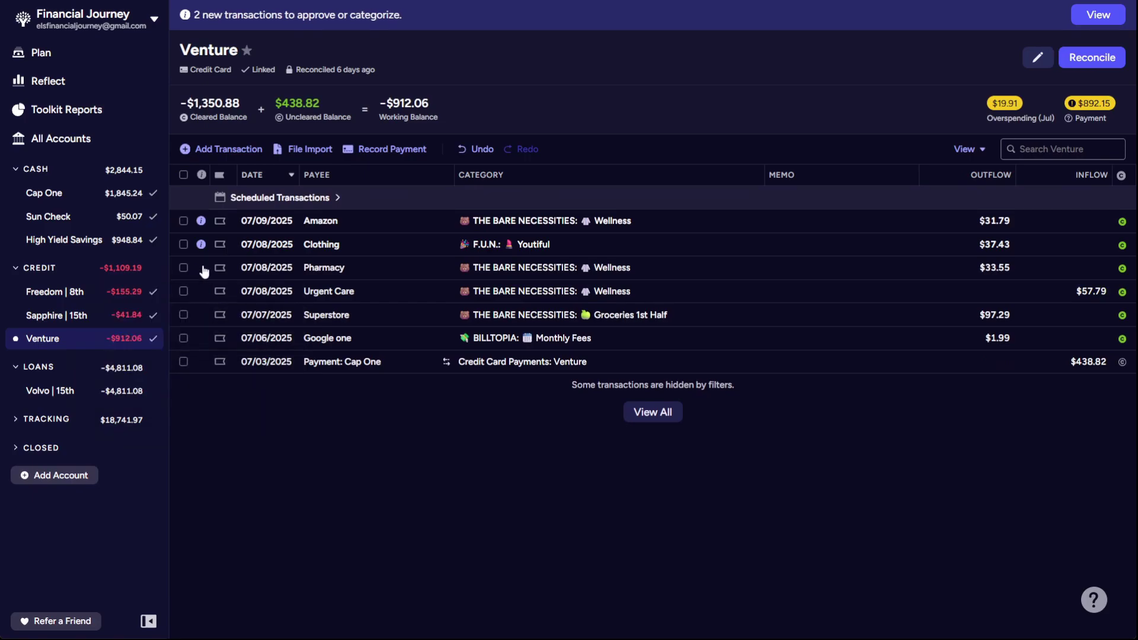
Change the payee of the $37.43 Clothing transaction to a new payee named "Department Store".
click(202, 247)
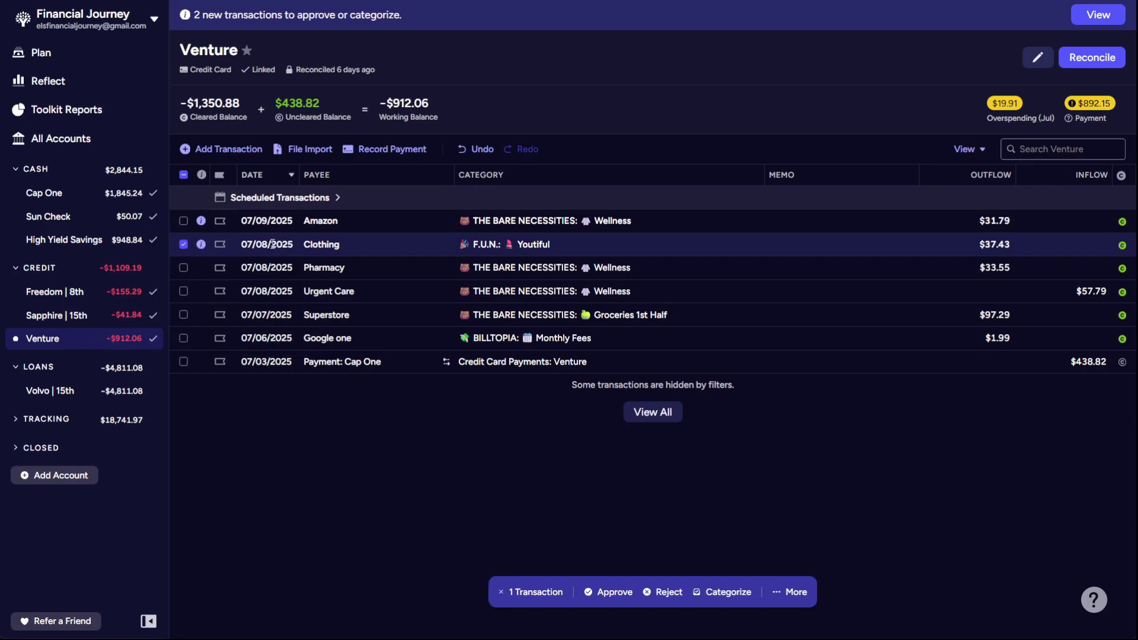
click(349, 244)
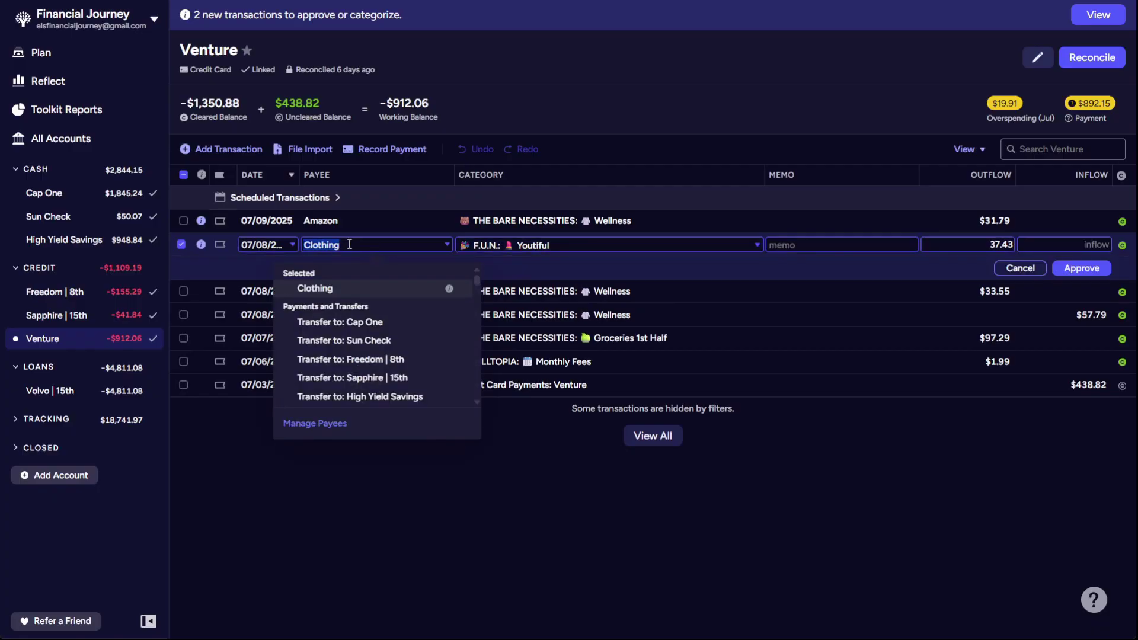
text(De[artment)
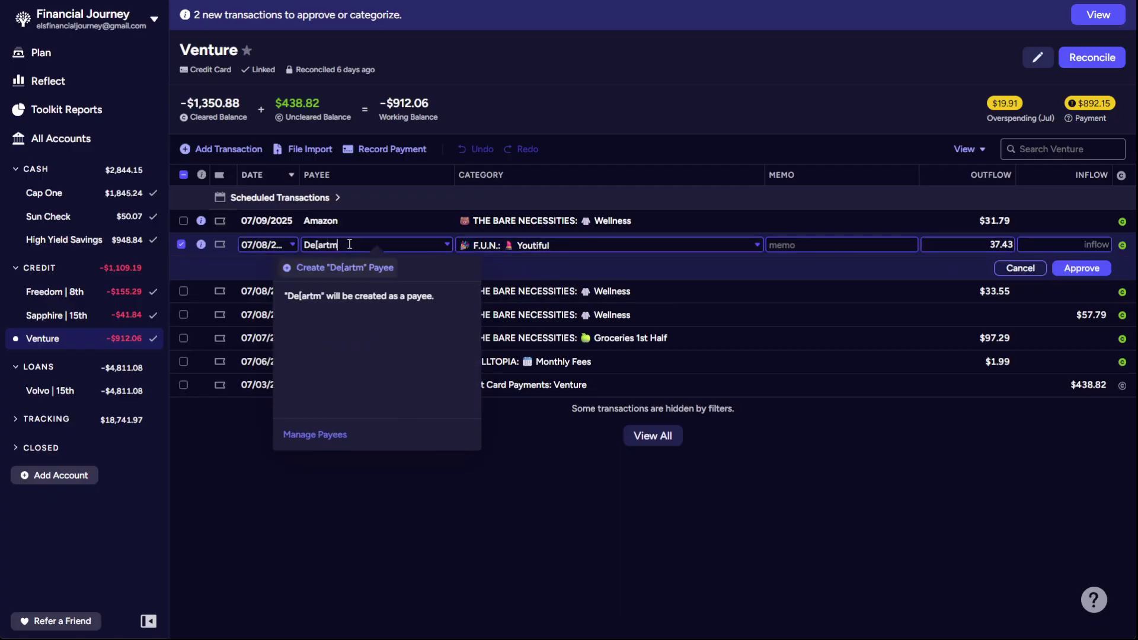
key(BackSpace)
key(BackSpace)
key(BackSpace)
key(BackSpace)
key(BackSpace)
key(BackSpace)
key(BackSpace)
key(BackSpace)
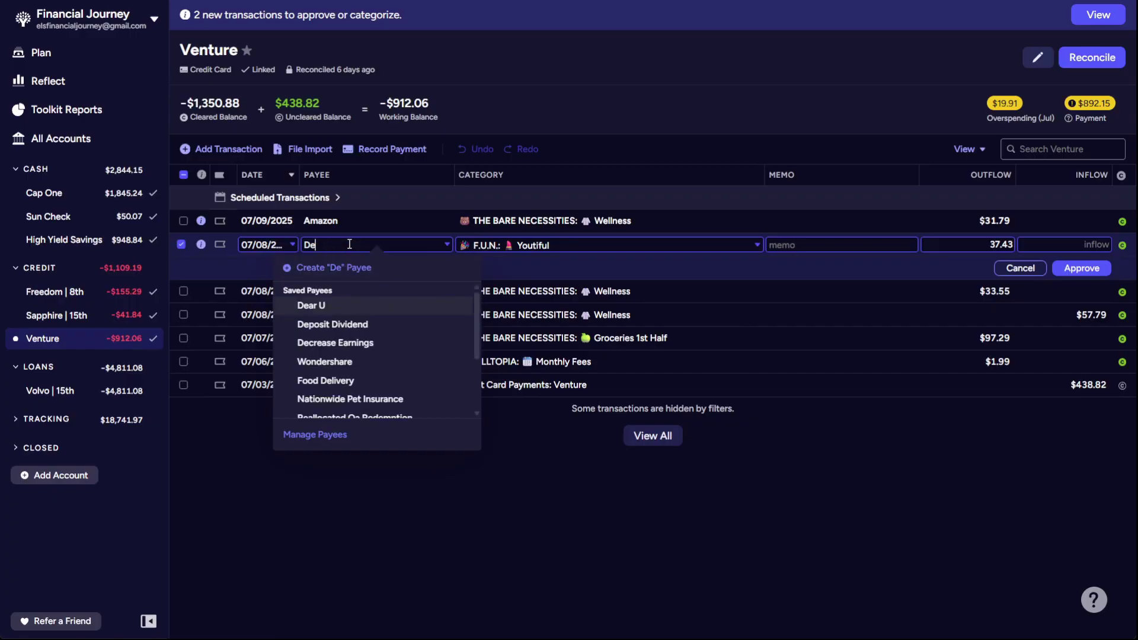
text(partmen)
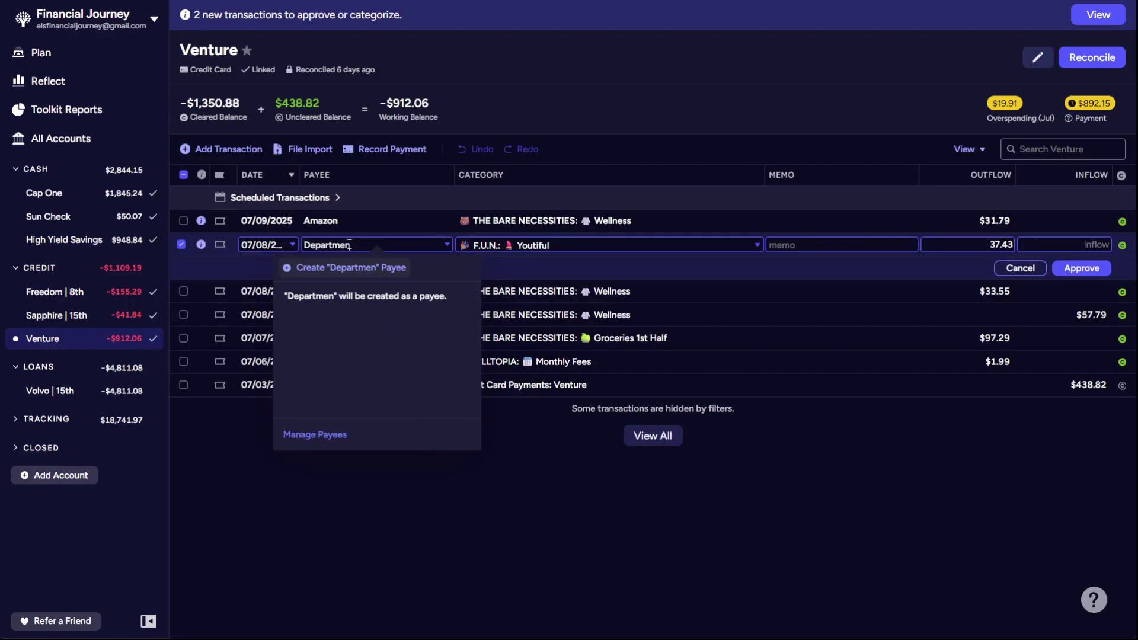
text(t Store)
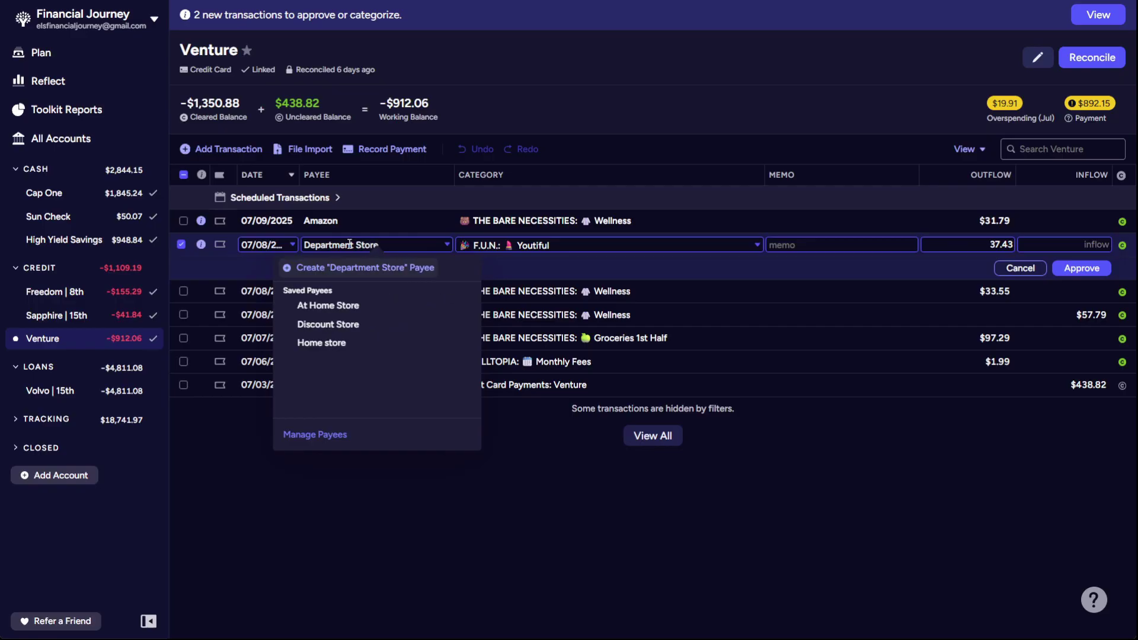
click(403, 265)
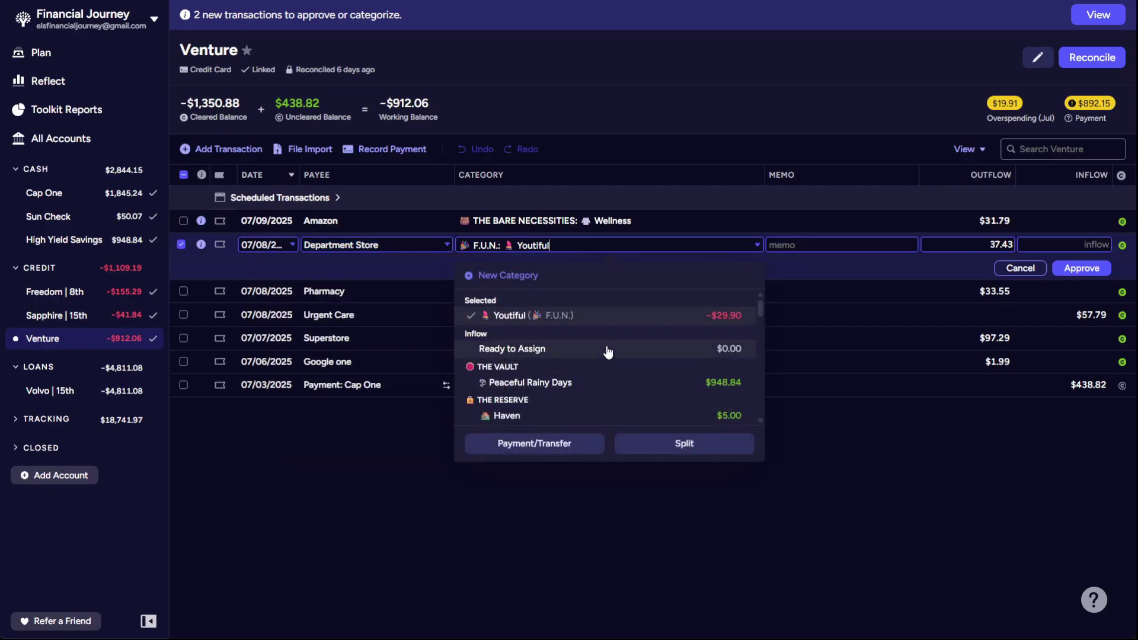
Recategorize the Department Store transaction as Household, add the memo "luggage" and approve it.
scroll(651, 347, down, 10)
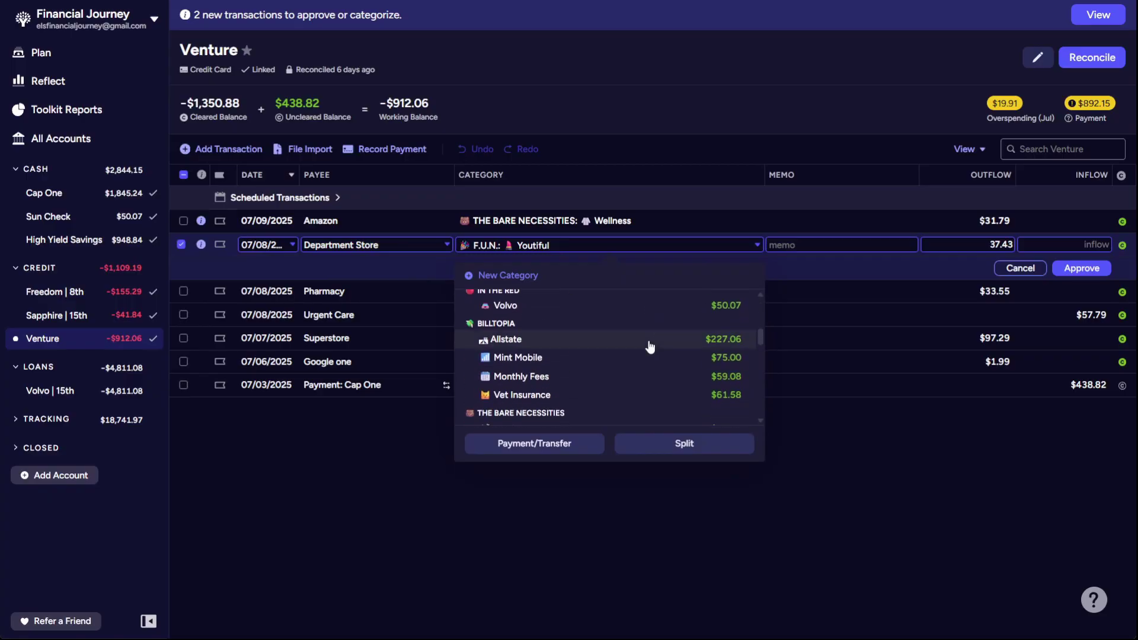
scroll(651, 347, down, 2)
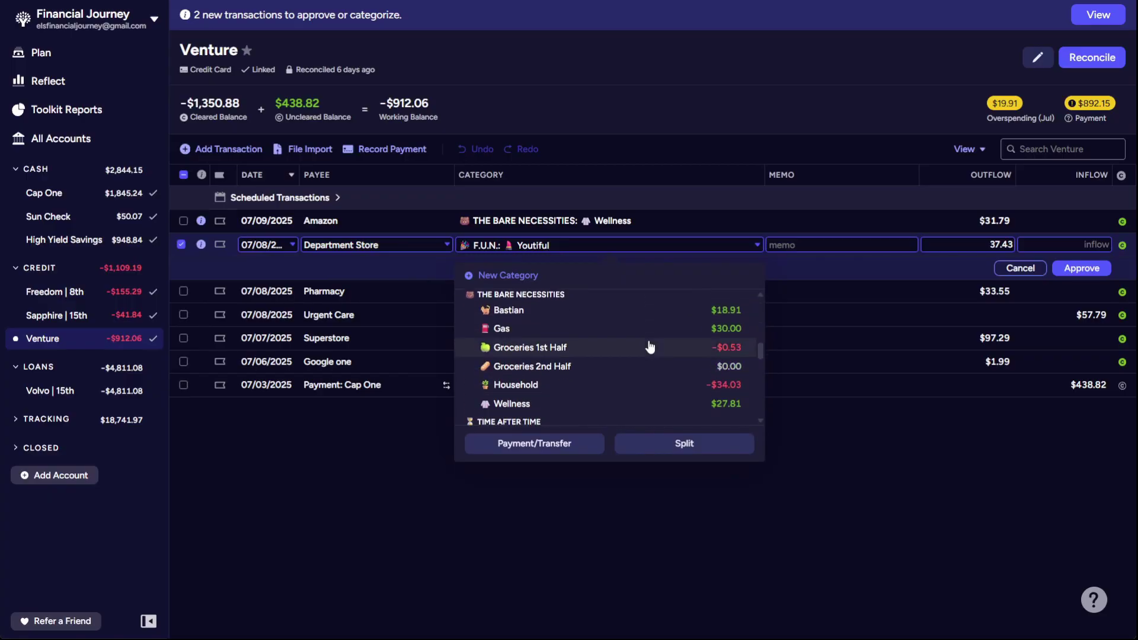
scroll(650, 346, down, 5)
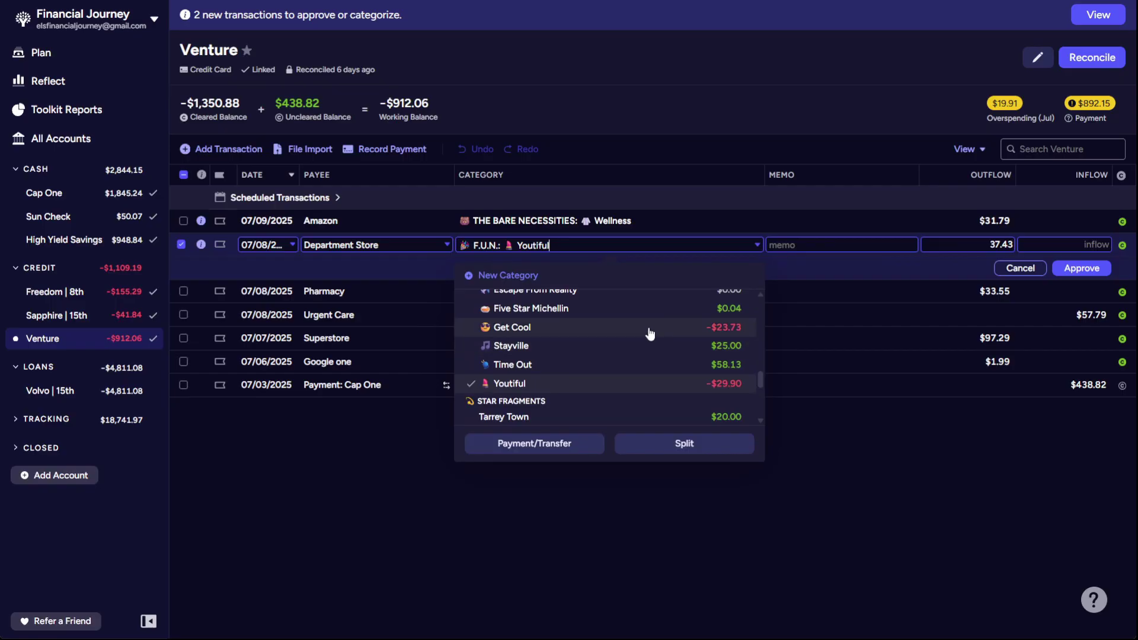
scroll(651, 334, up, 1)
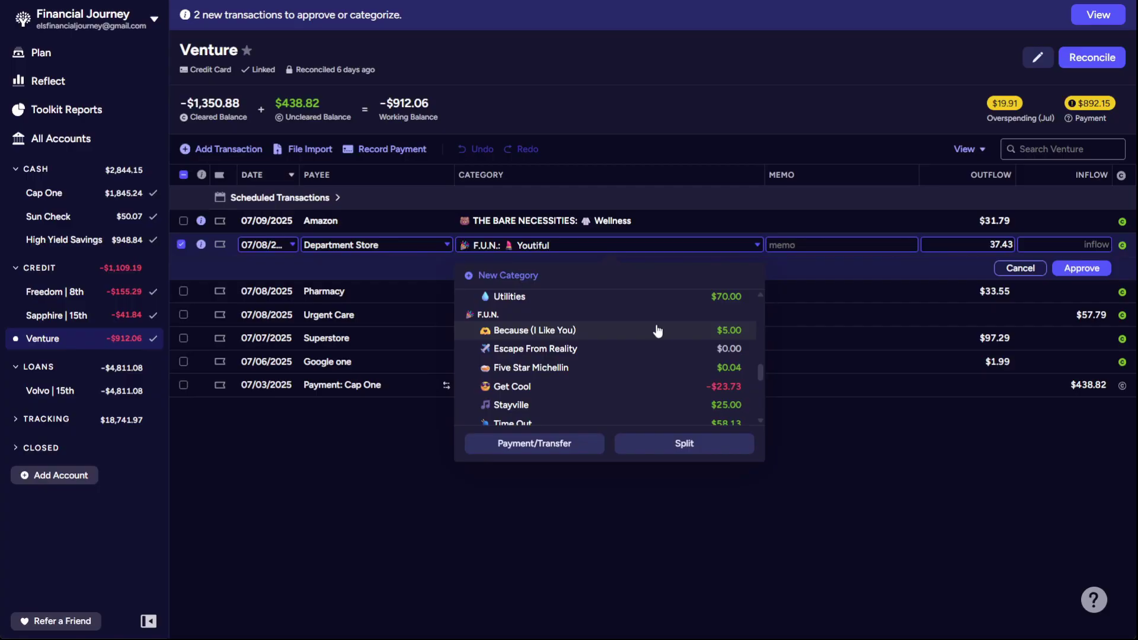
scroll(605, 386, up, 2)
scroll(605, 386, up, 1)
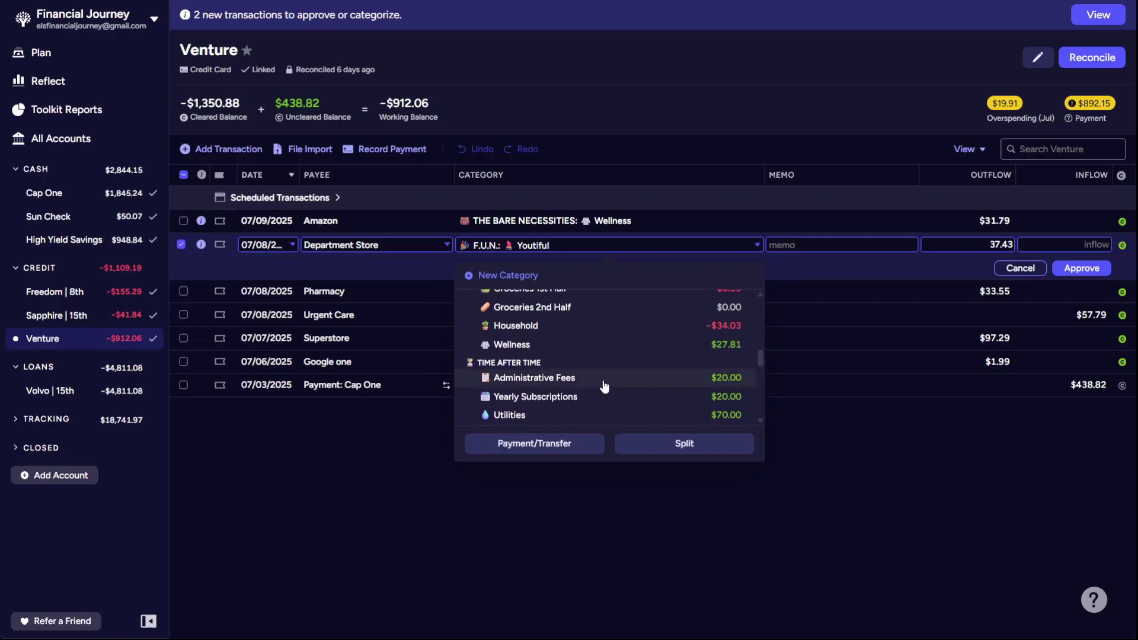
click(623, 328)
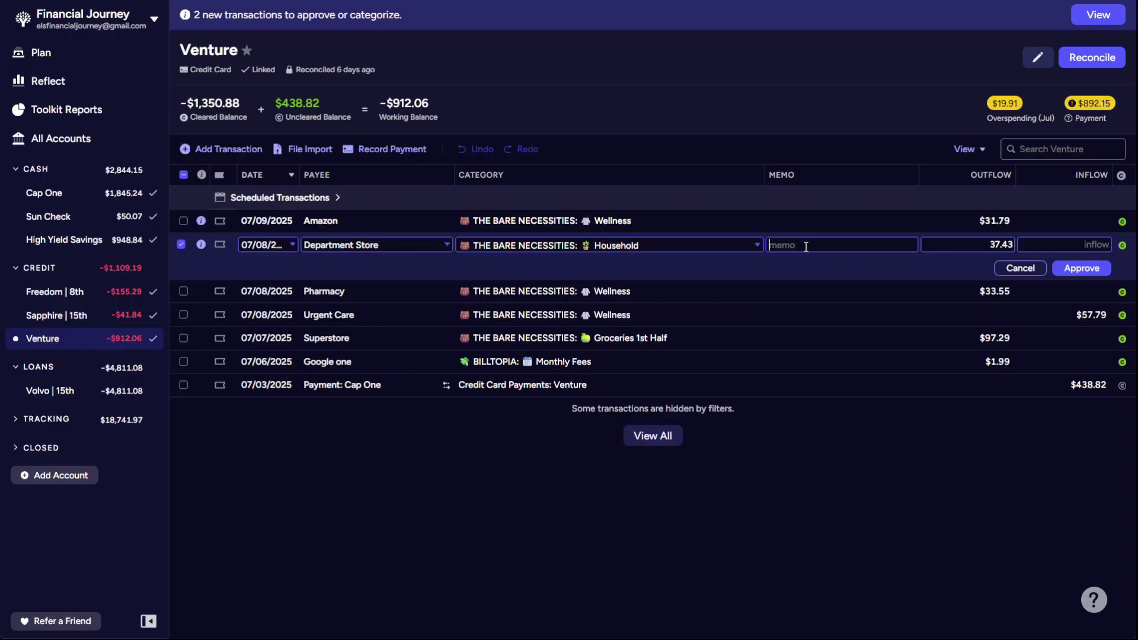
text(luggage)
click(1065, 269)
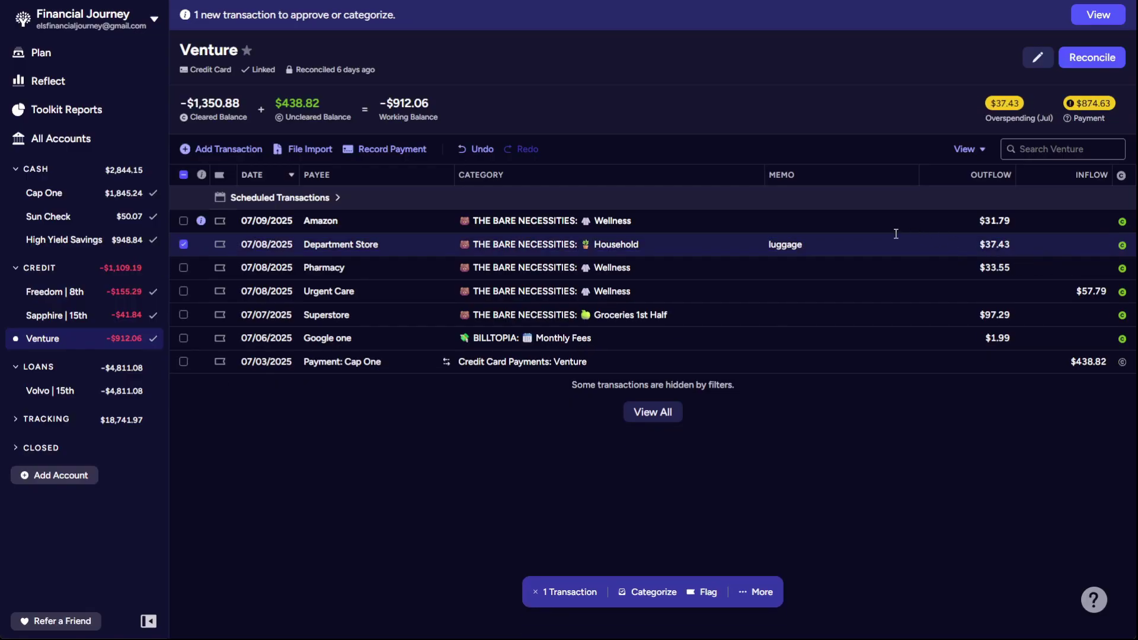
click(185, 246)
Approve the $31.79 Amazon transaction and save it with the memo "dad".
click(201, 221)
click(231, 257)
click(813, 189)
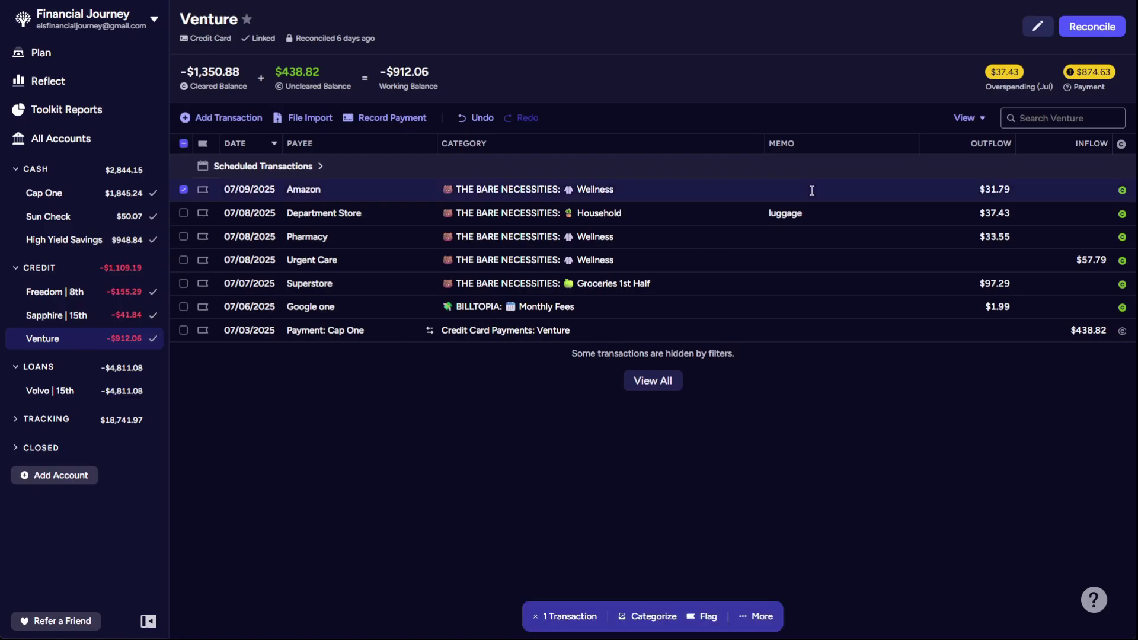
click(812, 190)
text(dad)
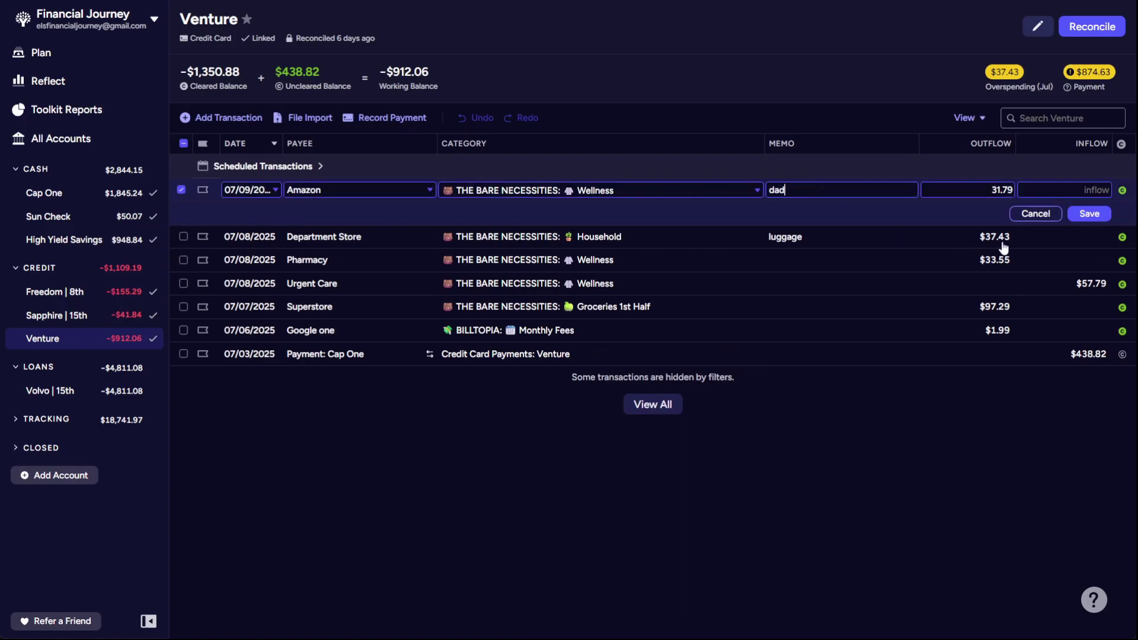
click(1089, 215)
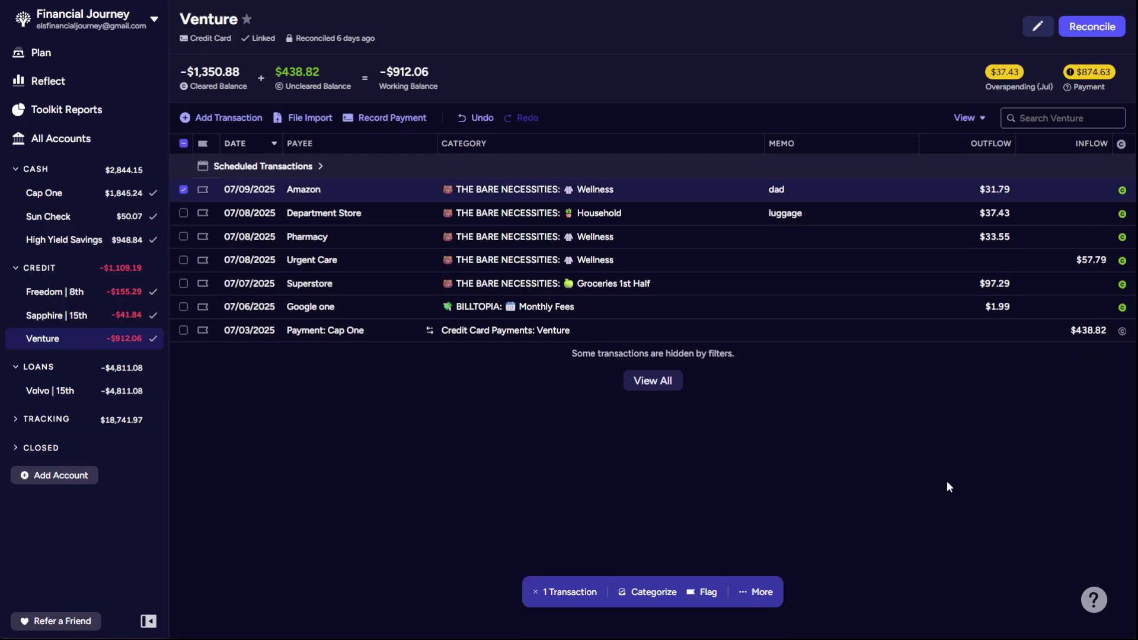
click(185, 189)
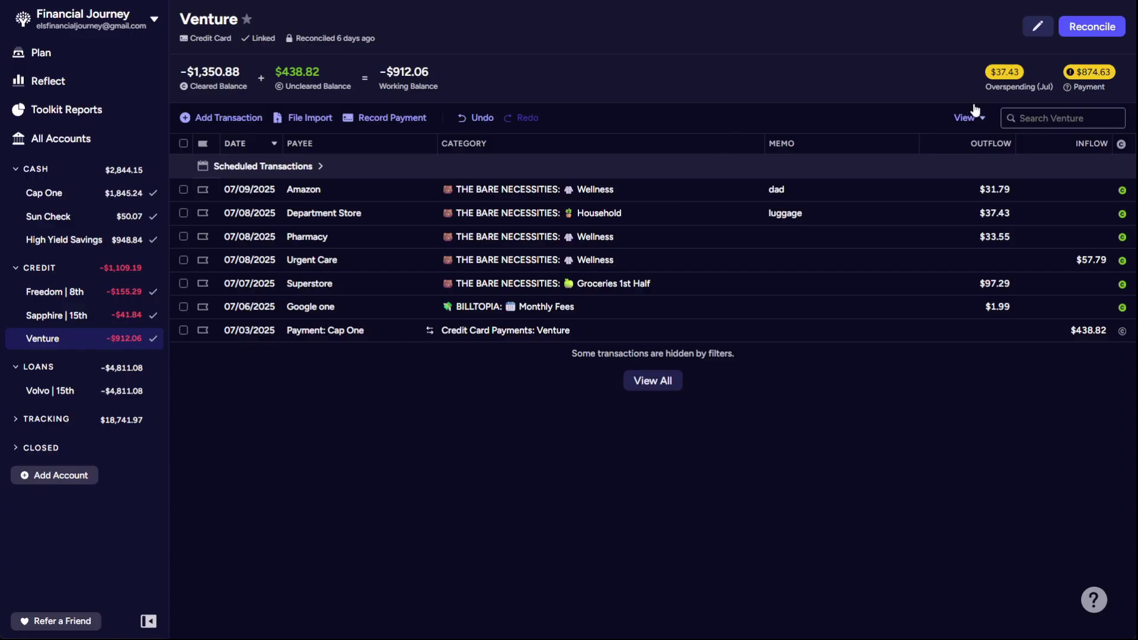
Mark the $438.82 Cap One payment as cleared and reconcile the Venture account with its recent bank balance.
click(1092, 26)
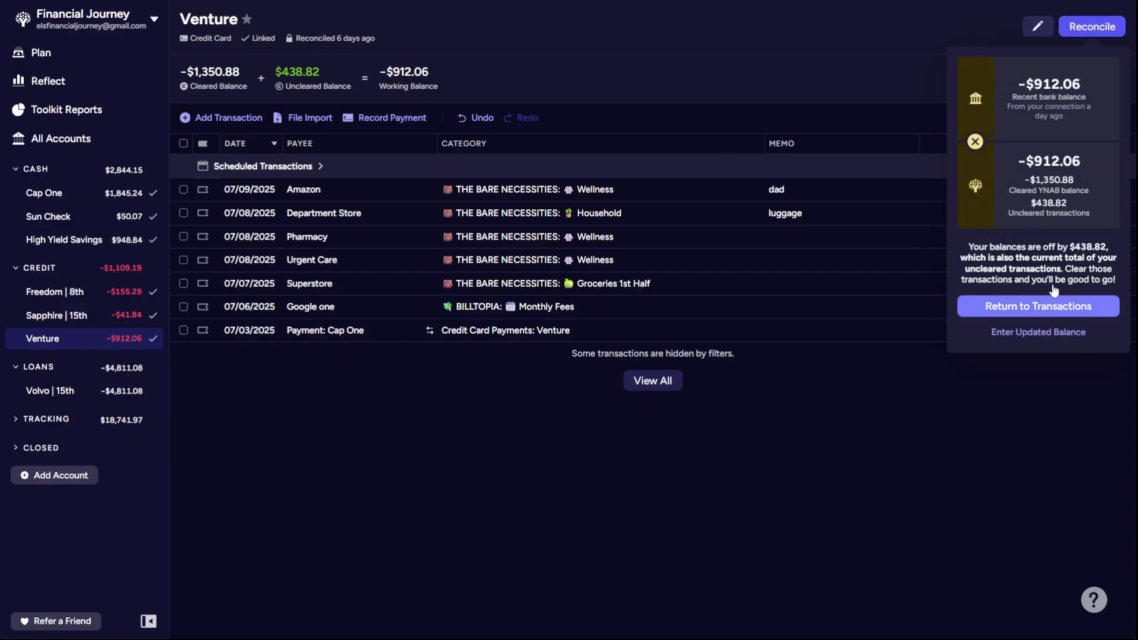
click(823, 97)
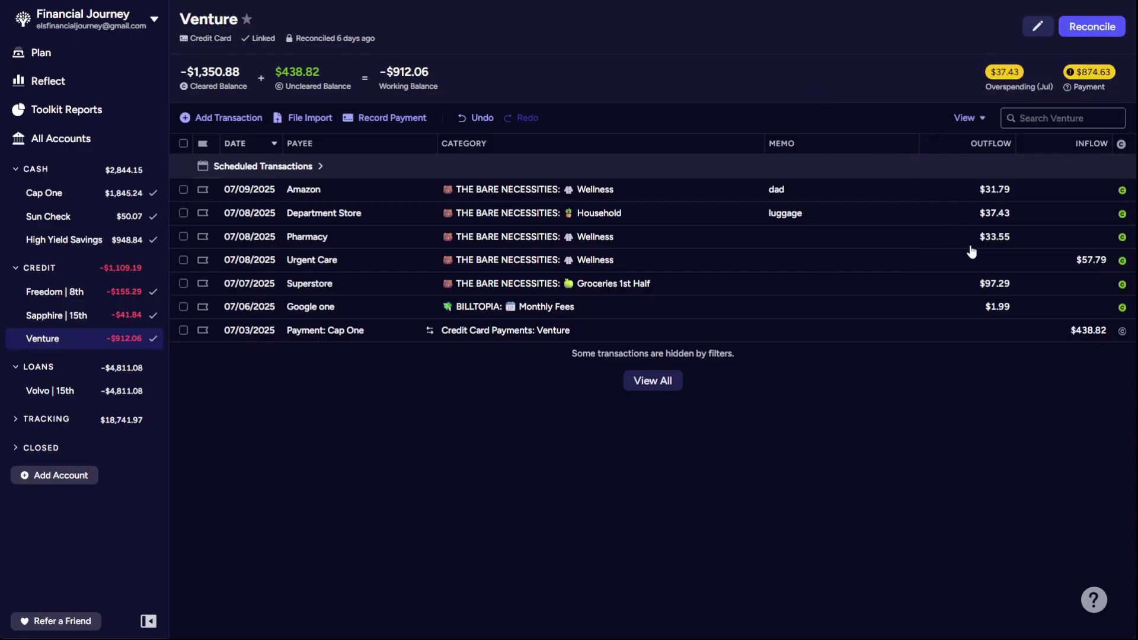
click(1122, 332)
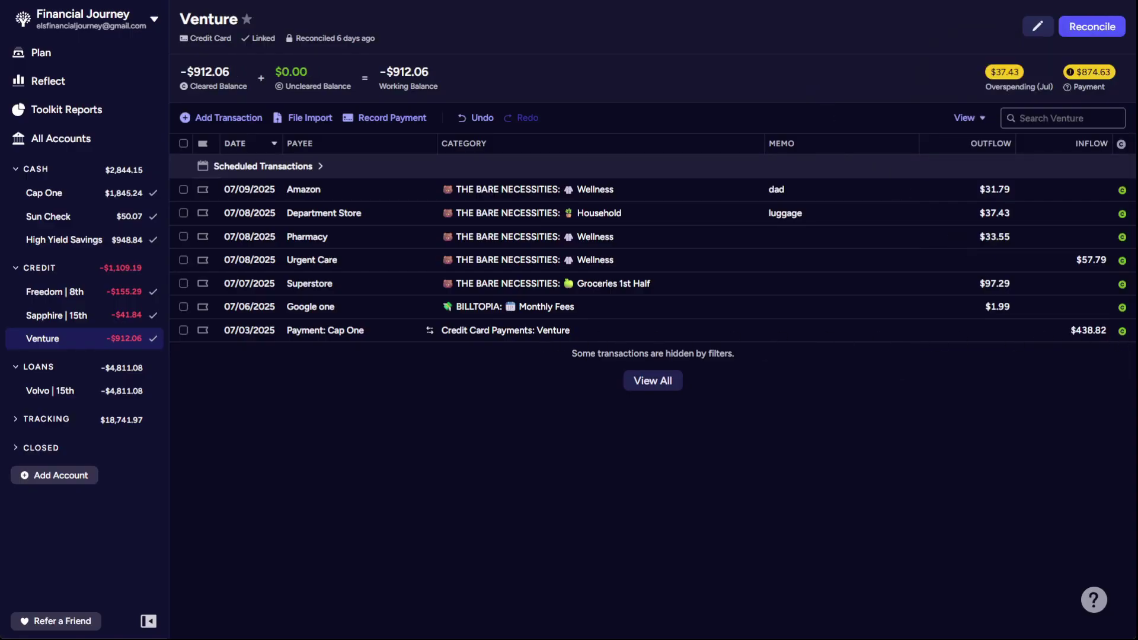
click(1104, 33)
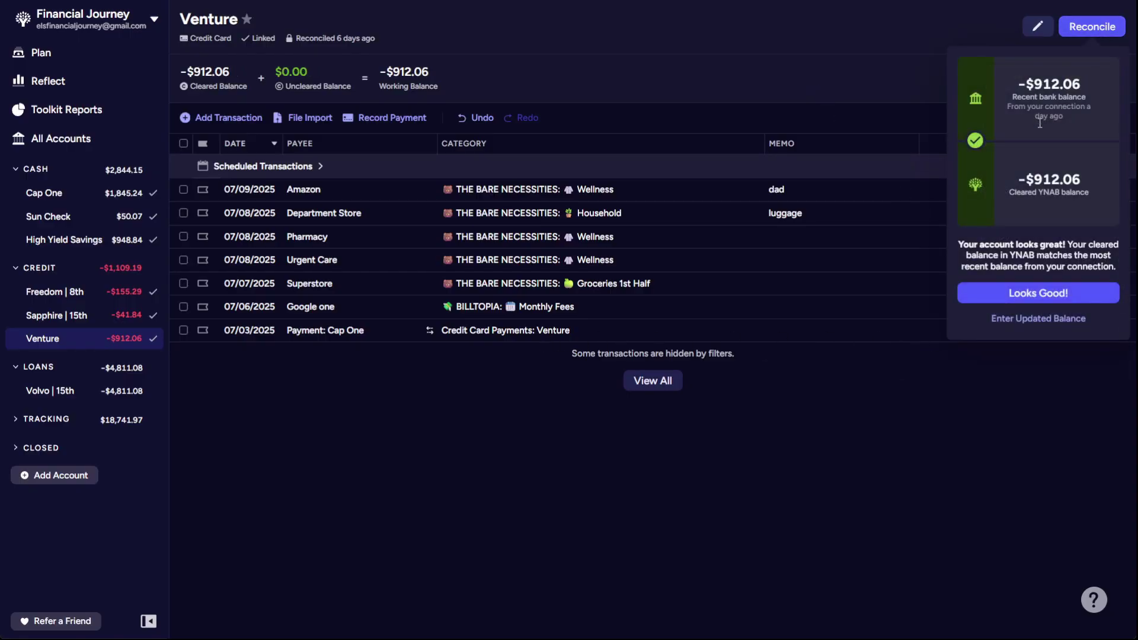
click(1043, 296)
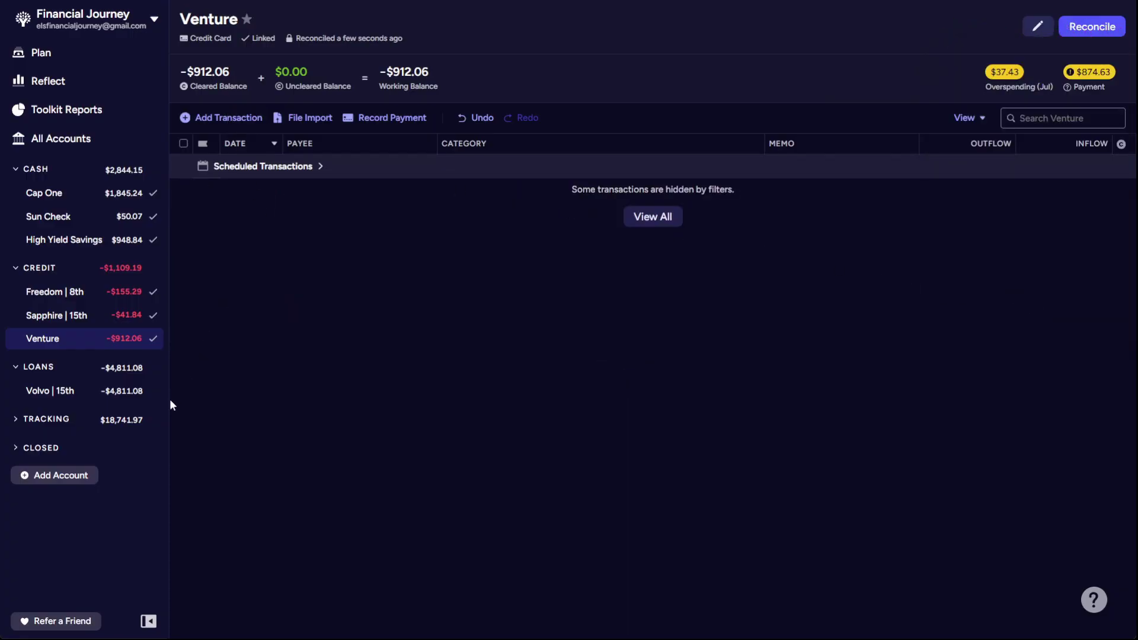
In the July 2025 plan, reduce the amount assigned to the Bastian category by $18.91.
click(67, 63)
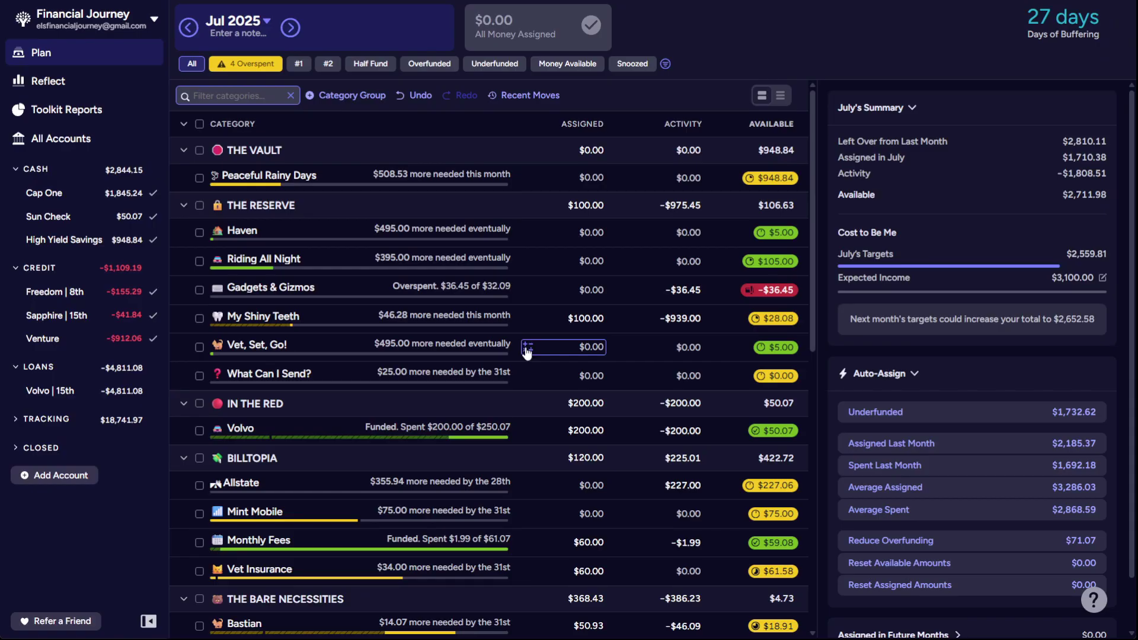
scroll(534, 418, down, 10)
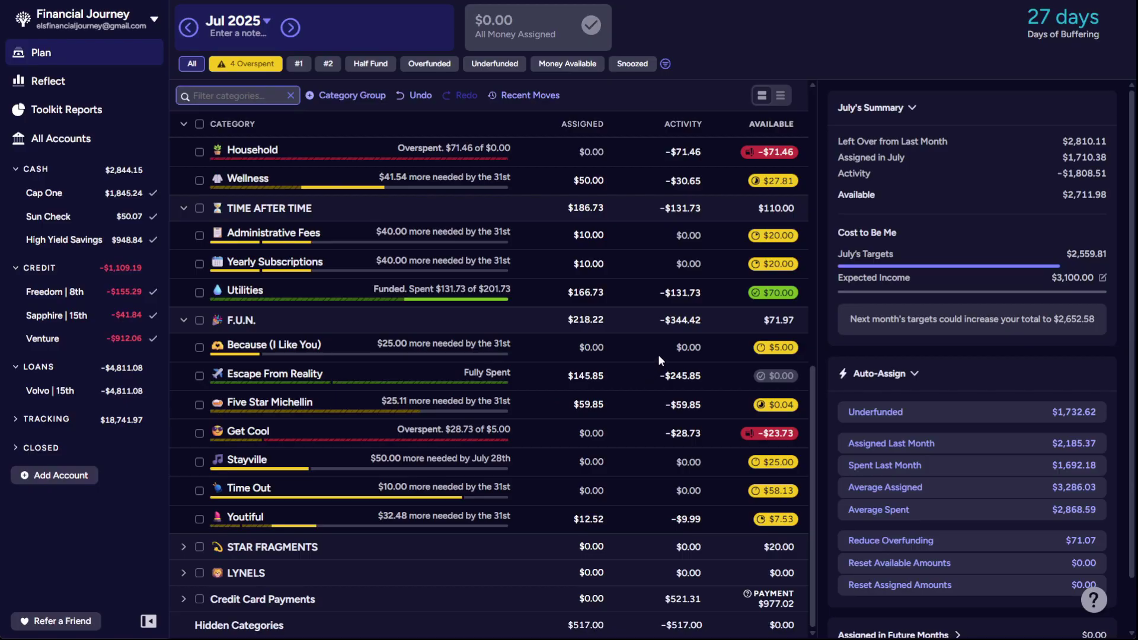
scroll(666, 324, up, 2)
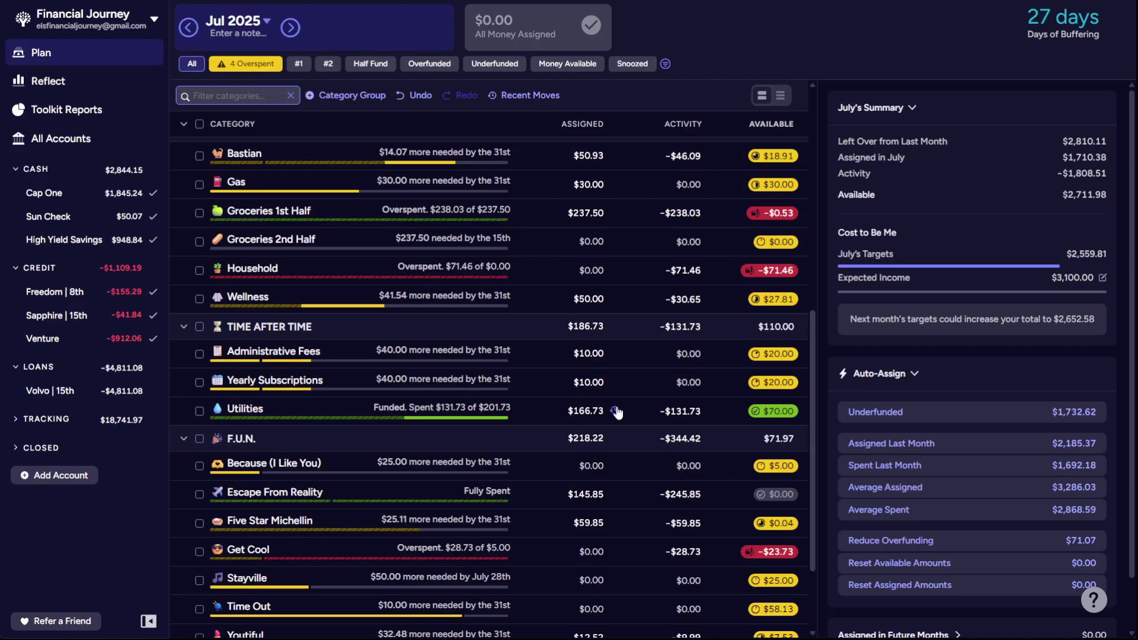
scroll(617, 411, up, 3)
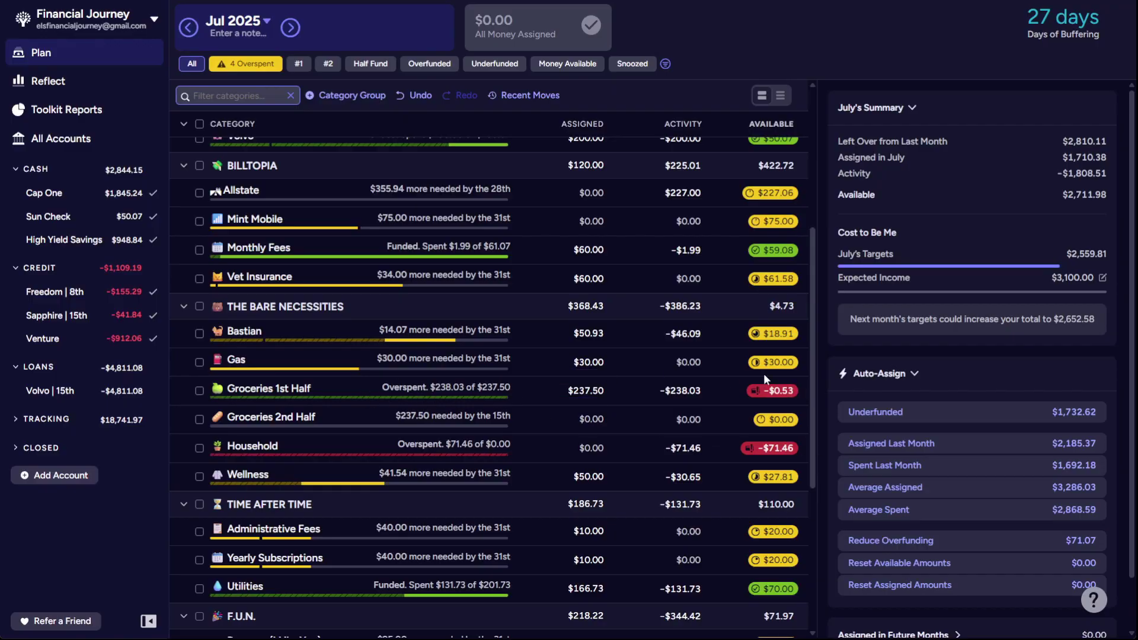
click(580, 324)
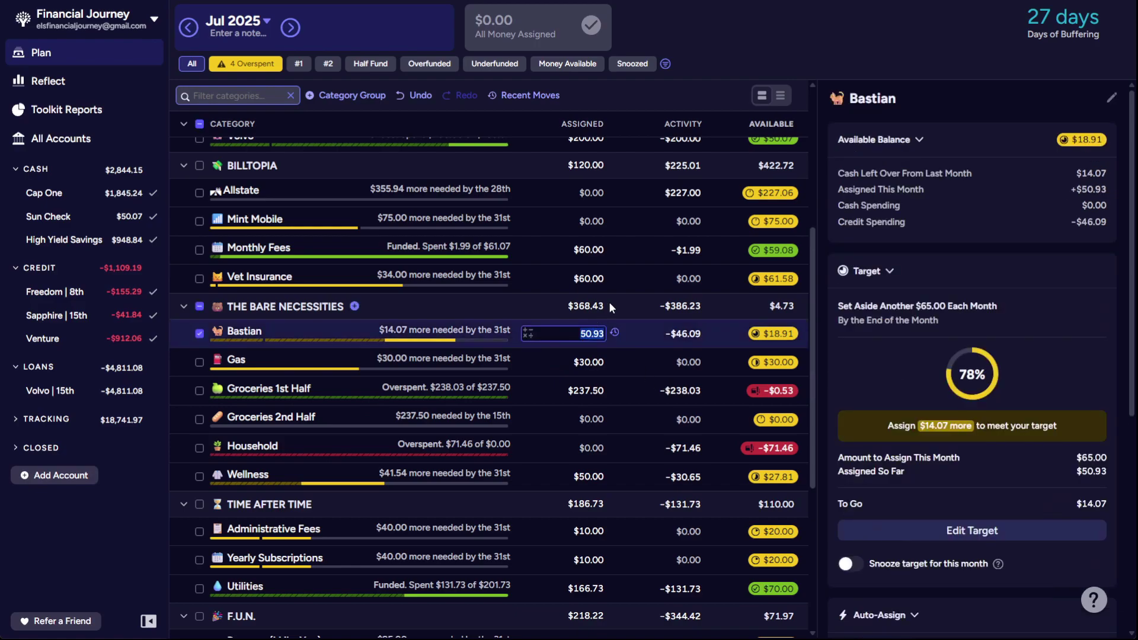
key(Right)
text(-18.91)
key(Up)
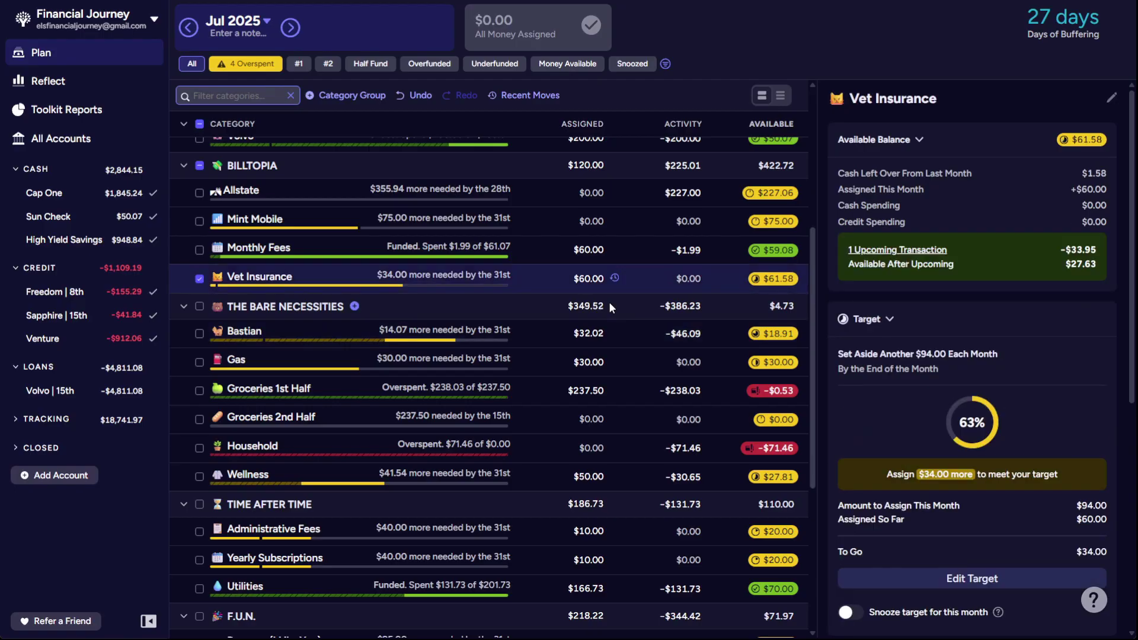
key(Up)
Cover the overspending in Groceries 1st Half by adding $0.53 to its assigned amount.
click(586, 390)
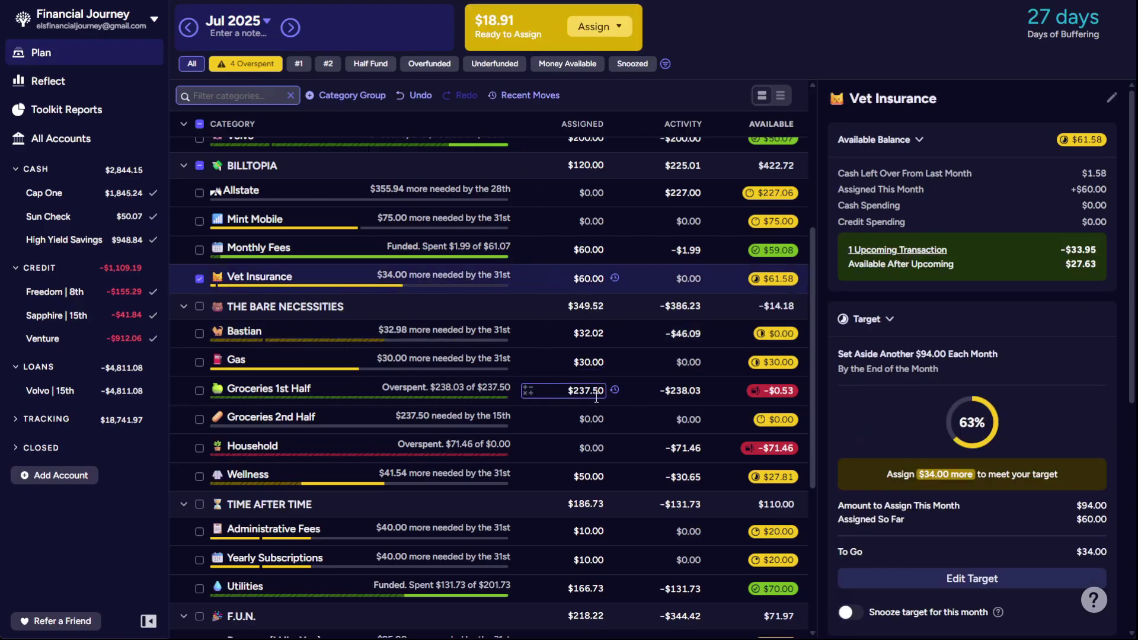
key(Up)
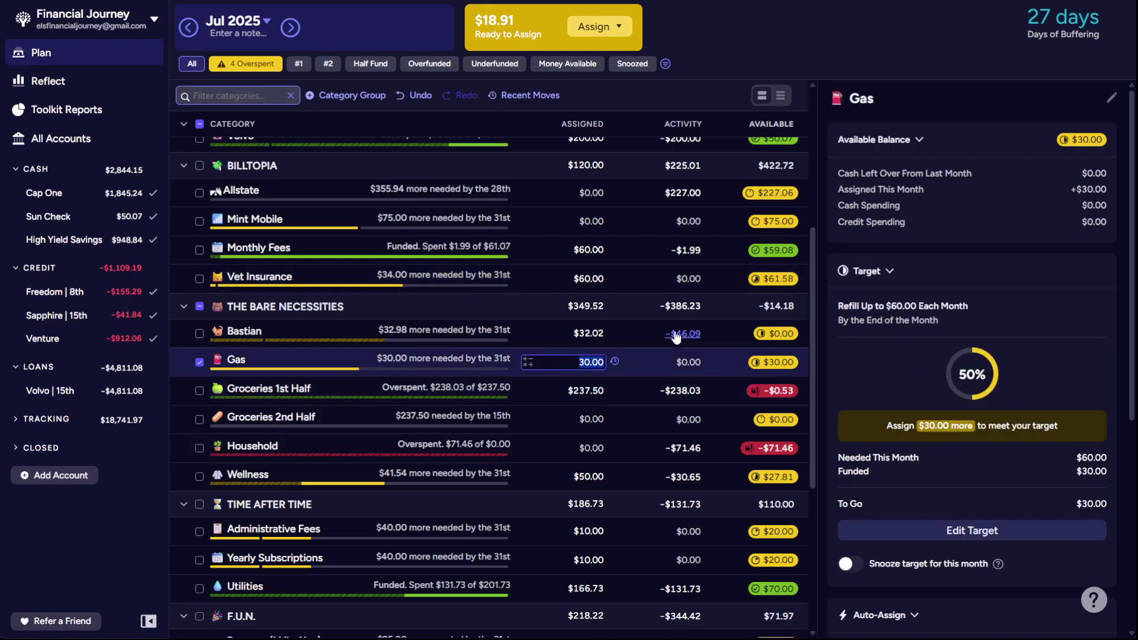
key(Down)
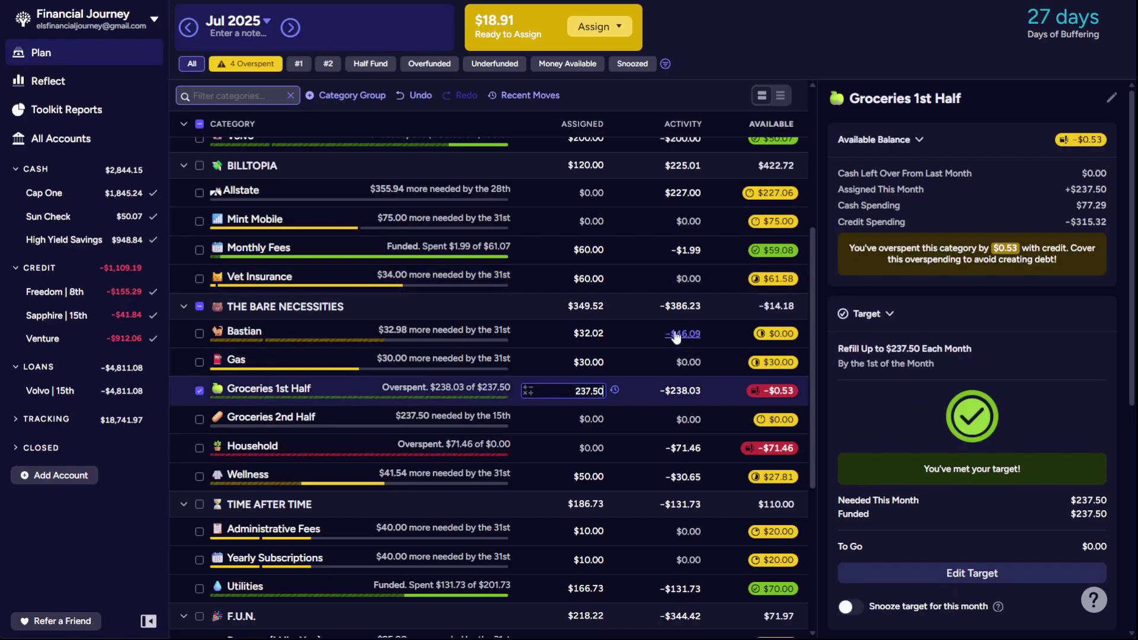
text(+)
text(.53)
key(Return)
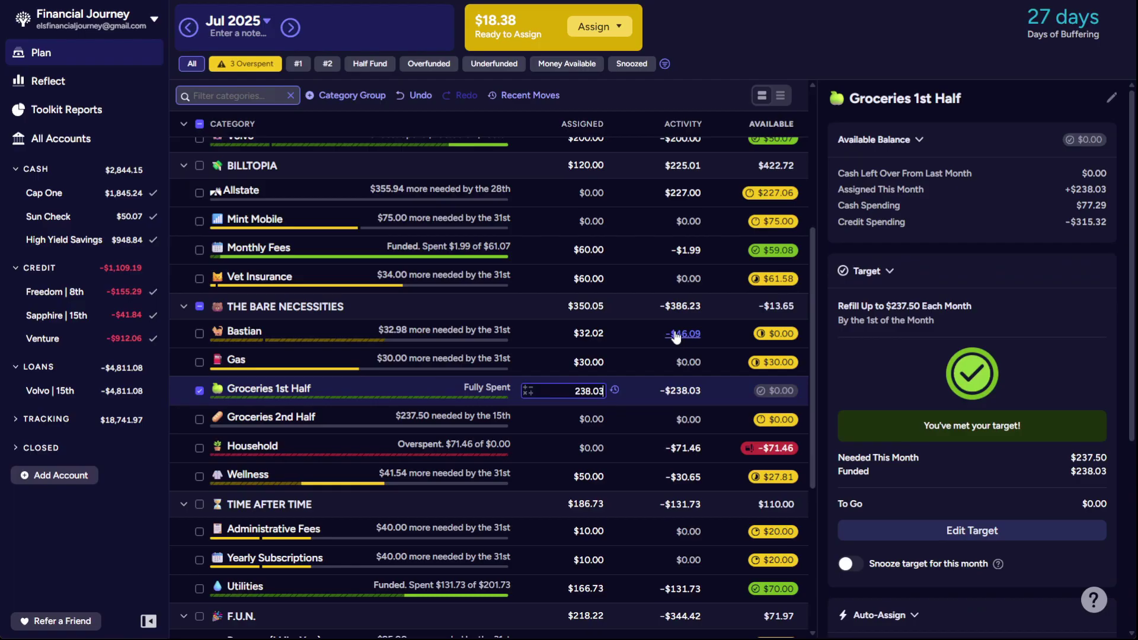
Assign $18.38 to the overspent Household category.
key(Down)
key(Down)
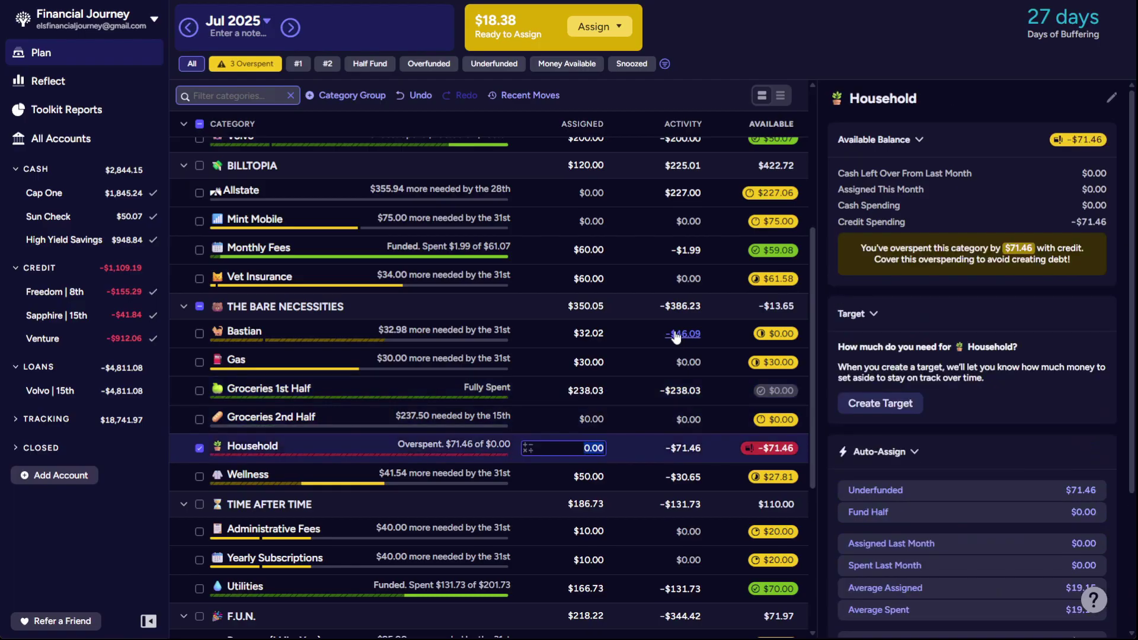
text(+18.38)
key(Up)
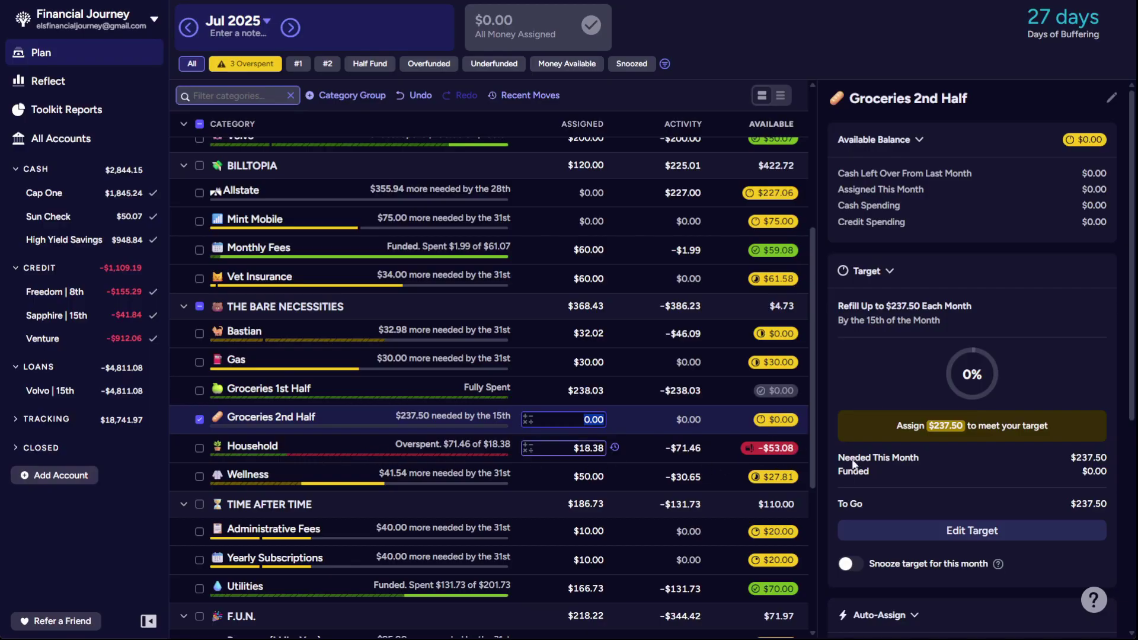
scroll(475, 426, down, 5)
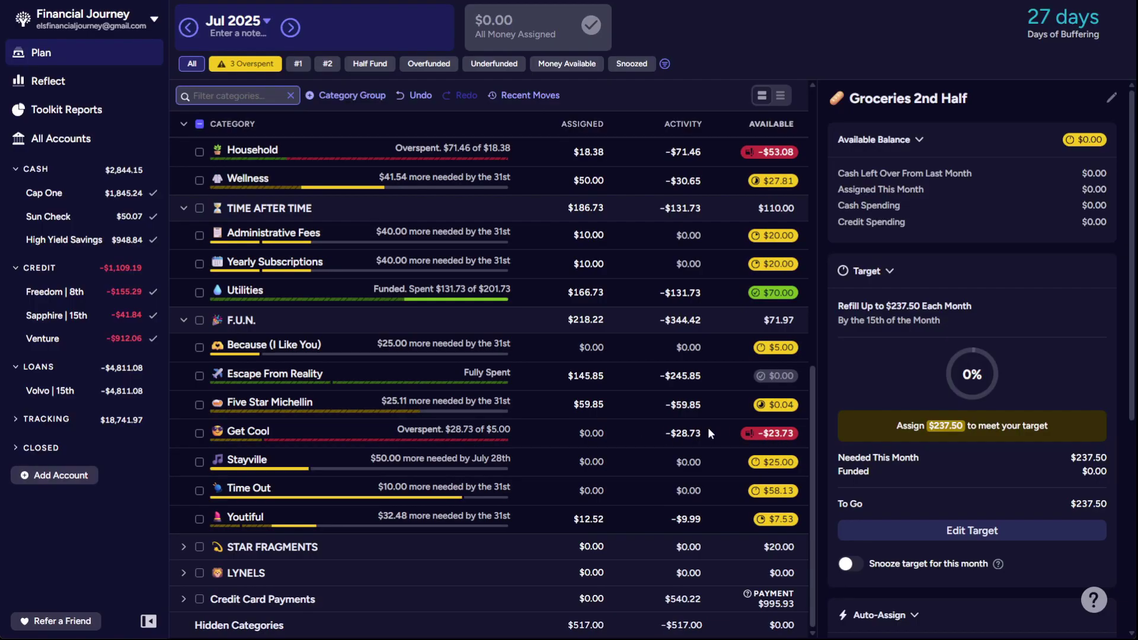
scroll(581, 424, up, 9)
scroll(580, 423, up, 1)
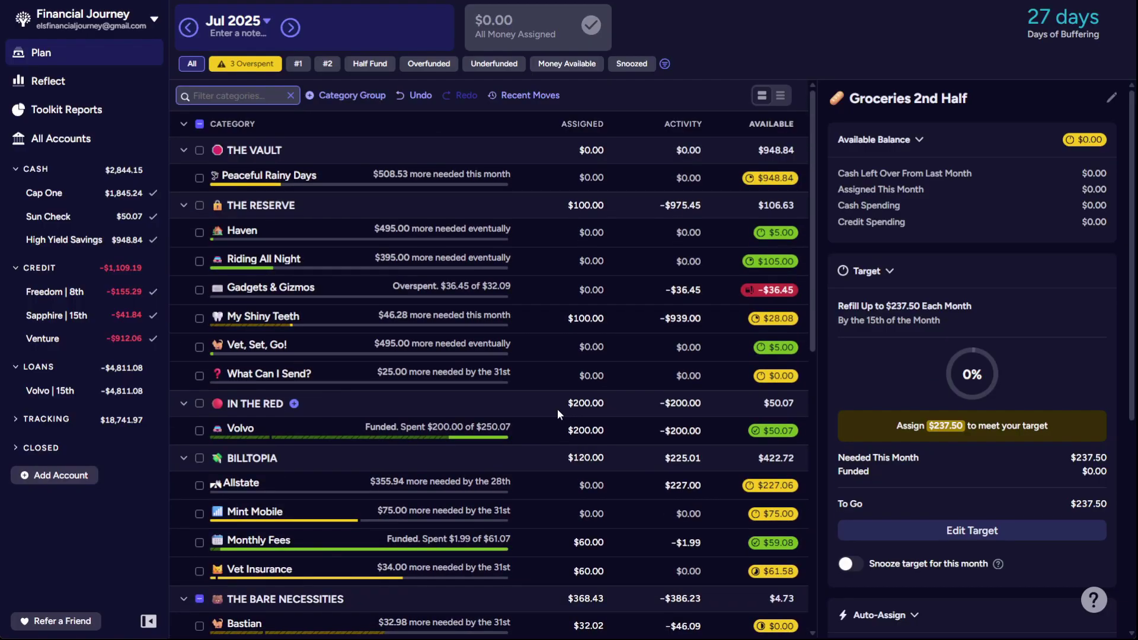